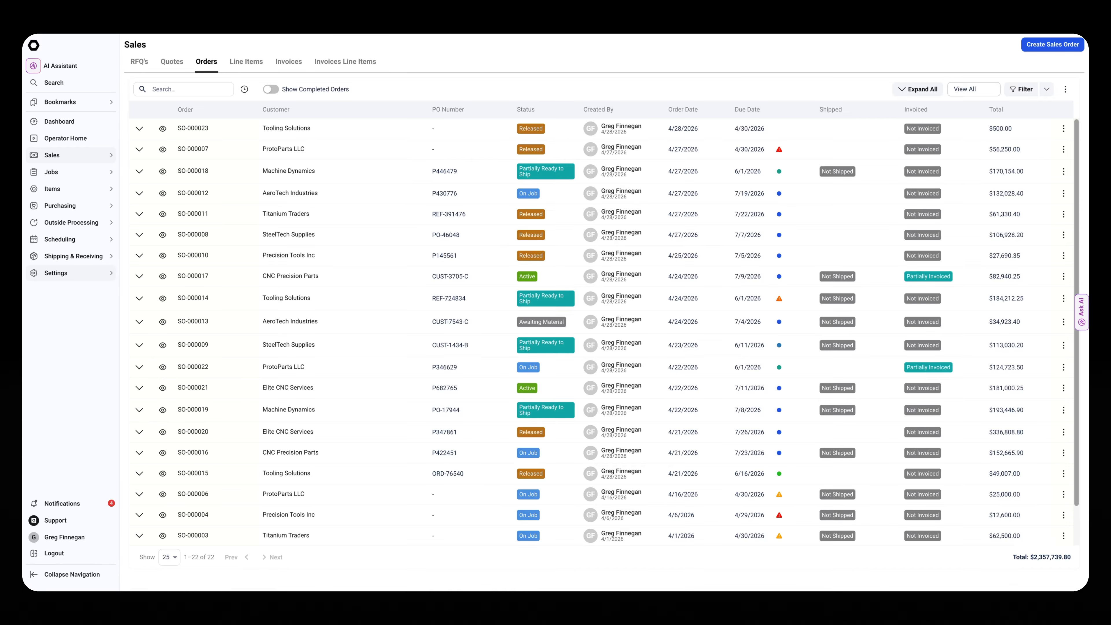
- Show completed sales orders in the orders list, look through them, and hide them again
{"action": "mouse_move", "coordinate": [78, 161]}
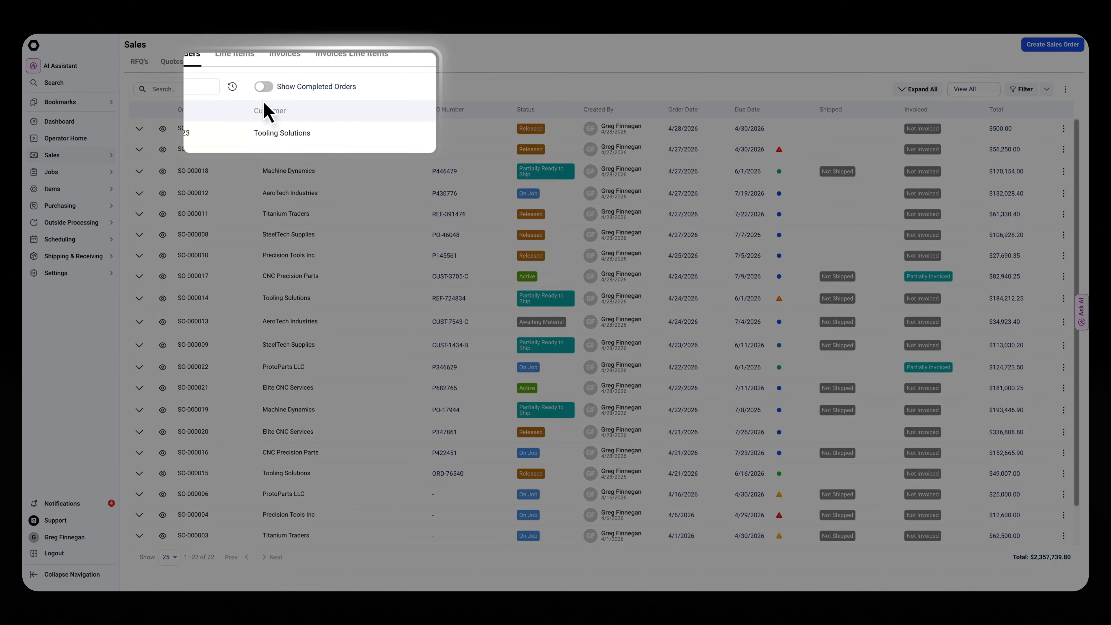
{"action": "left_click", "coordinate": [264, 87]}
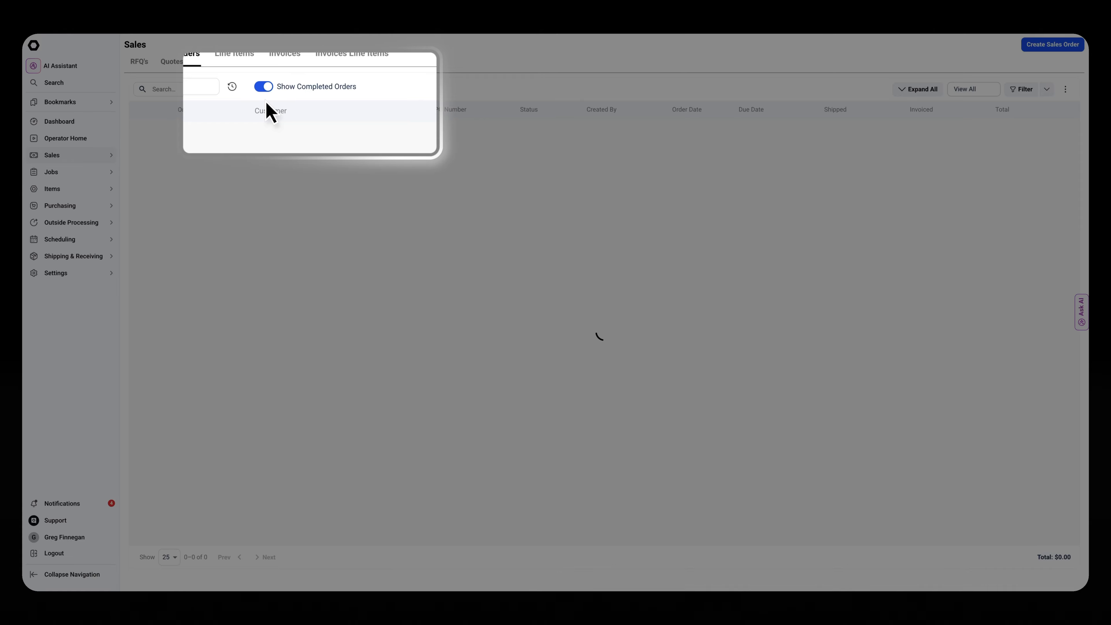
{"action": "scroll", "coordinate": [515, 222], "scroll_direction": "down", "scroll_amount": 2}
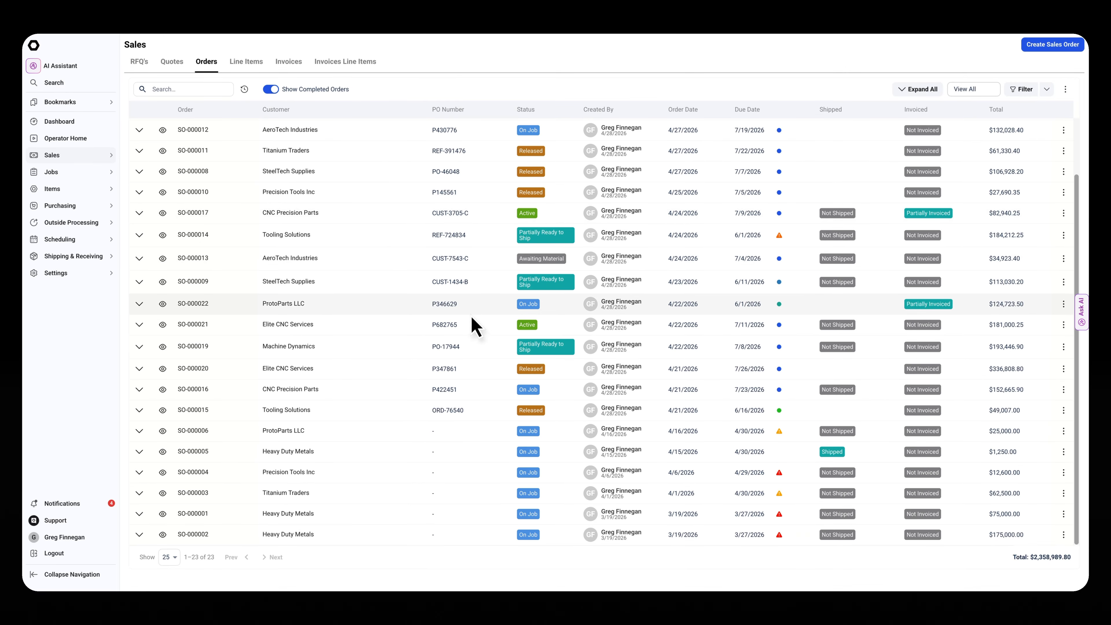
{"action": "scroll", "coordinate": [350, 394], "scroll_direction": "up", "scroll_amount": 2}
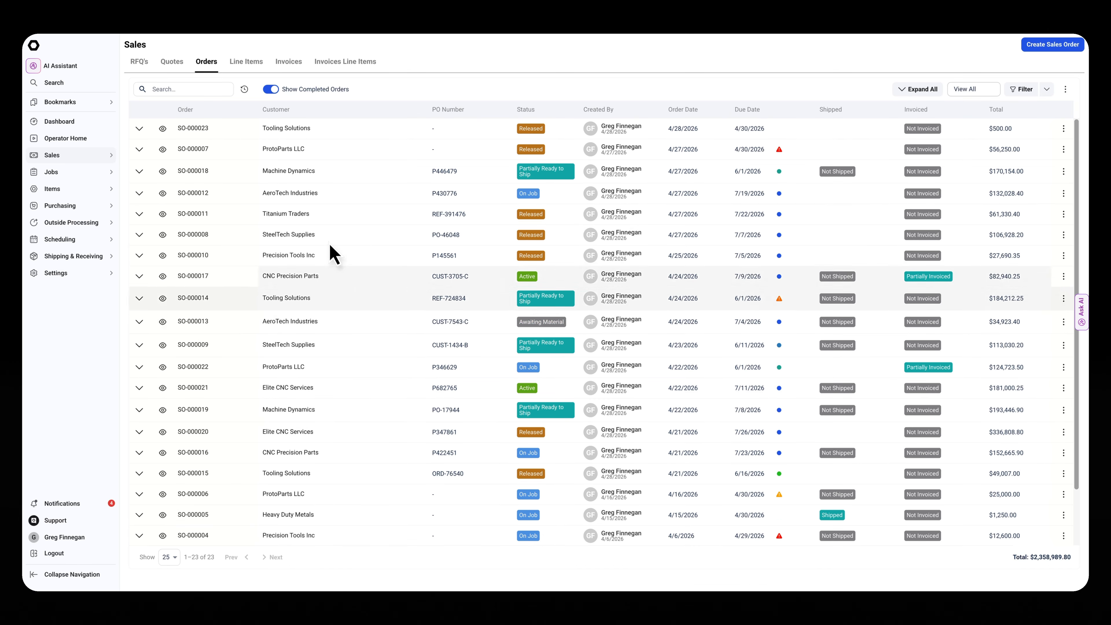
{"action": "left_click", "coordinate": [271, 89]}
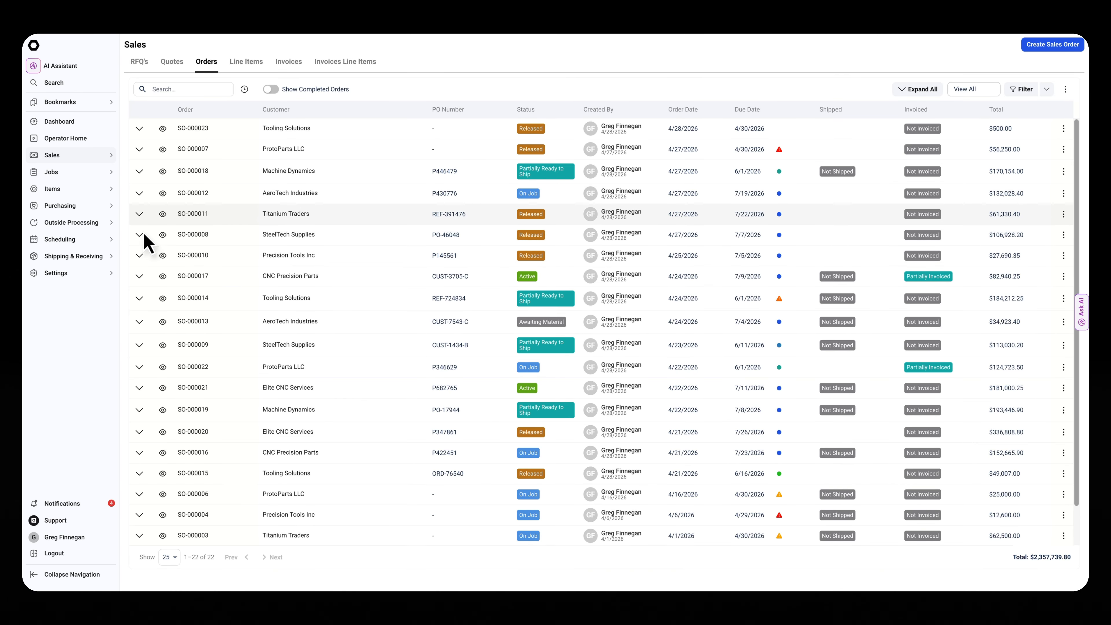
- Inspect the Titanium Traders order placed 4/27/2026, viewing its line items in the list and its full details
{"action": "left_click", "coordinate": [139, 213]}
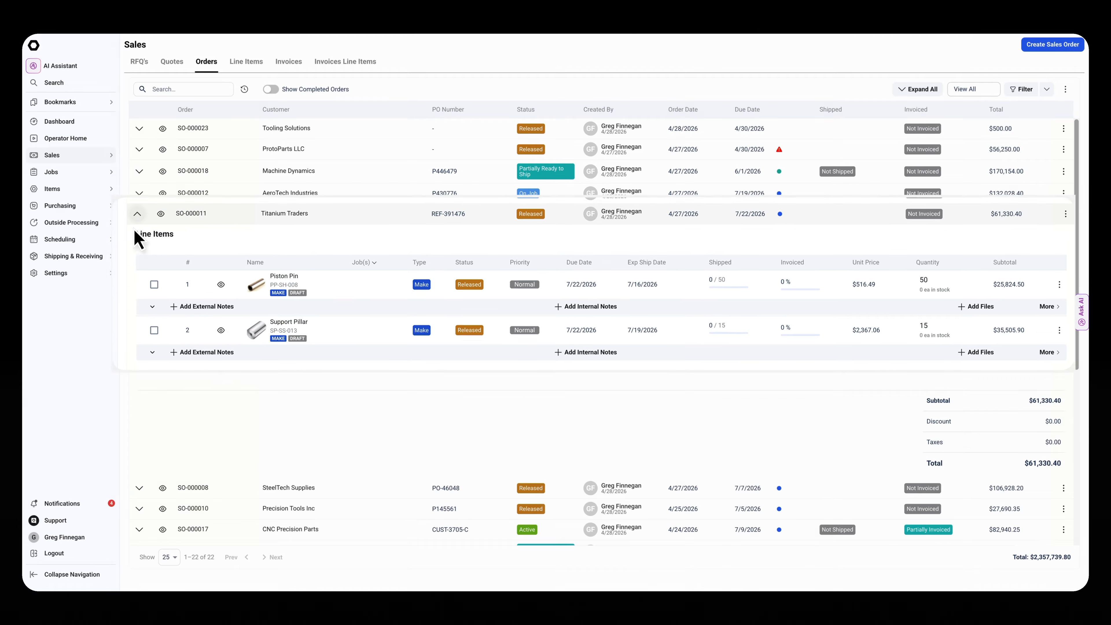
{"action": "left_click", "coordinate": [138, 213]}
{"action": "left_click", "coordinate": [162, 213]}
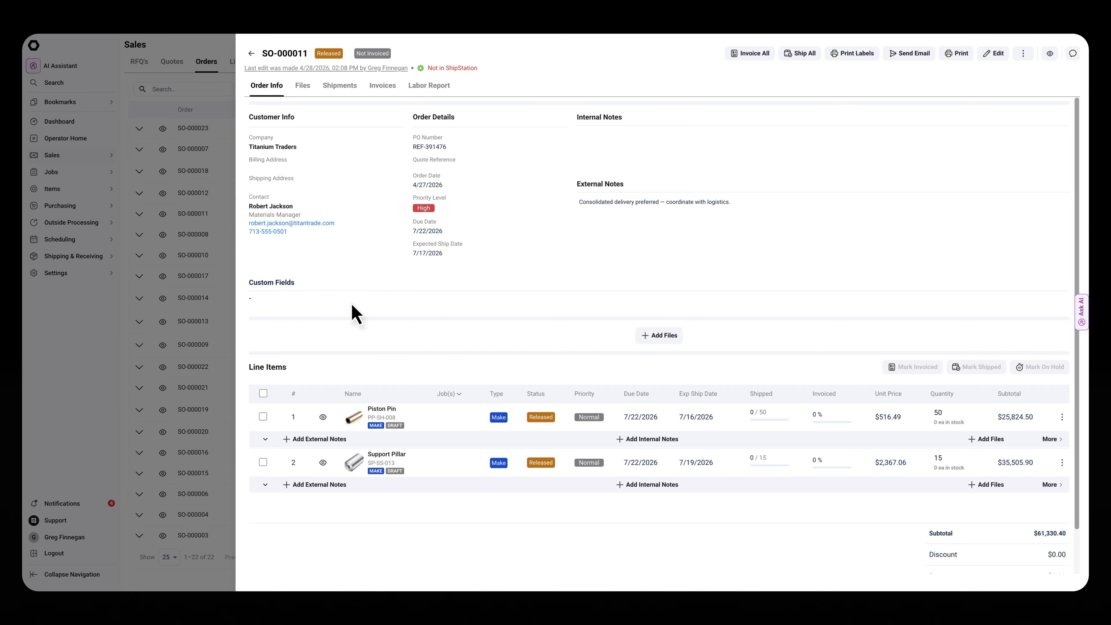
{"action": "left_click", "coordinate": [179, 271]}
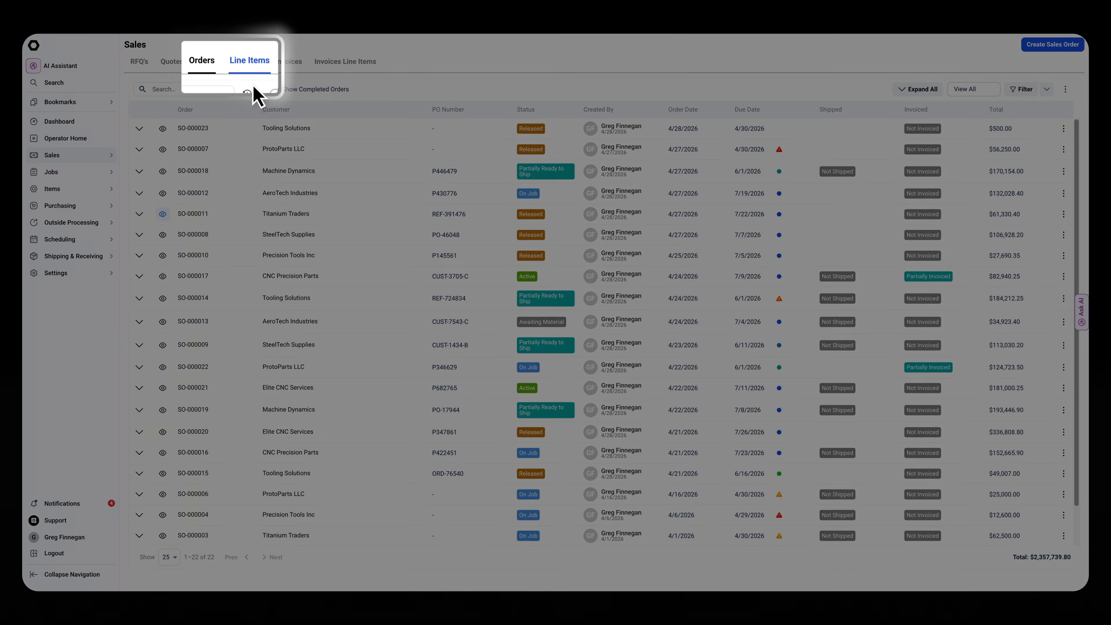
- Search the sales line items for Mounting Bracket, then clear the search
{"action": "left_click", "coordinate": [252, 85]}
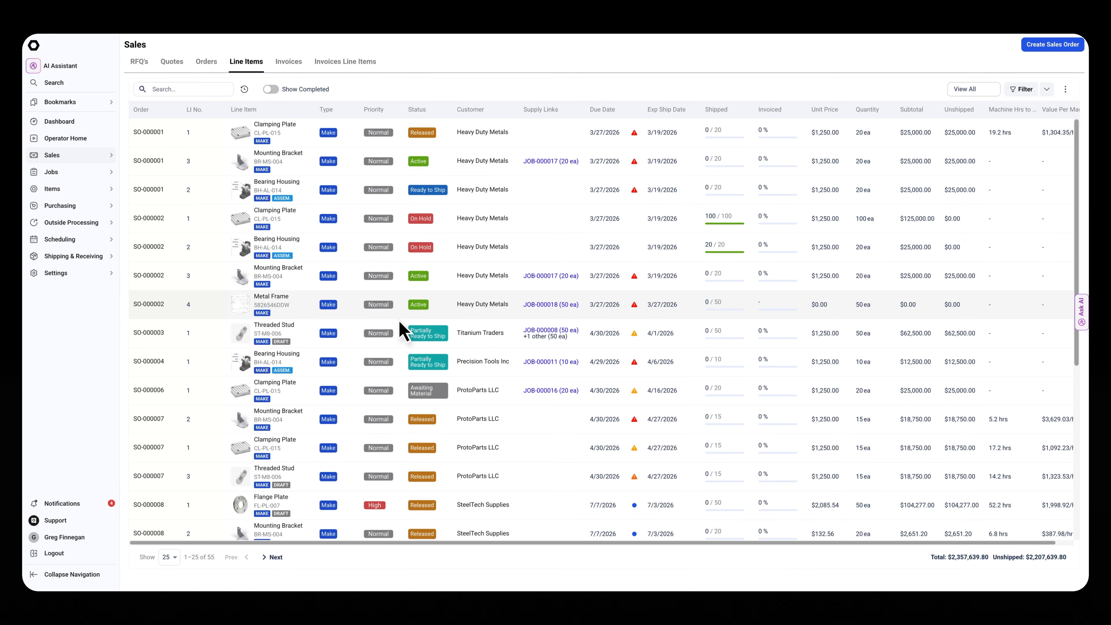
{"action": "left_click", "coordinate": [310, 268]}
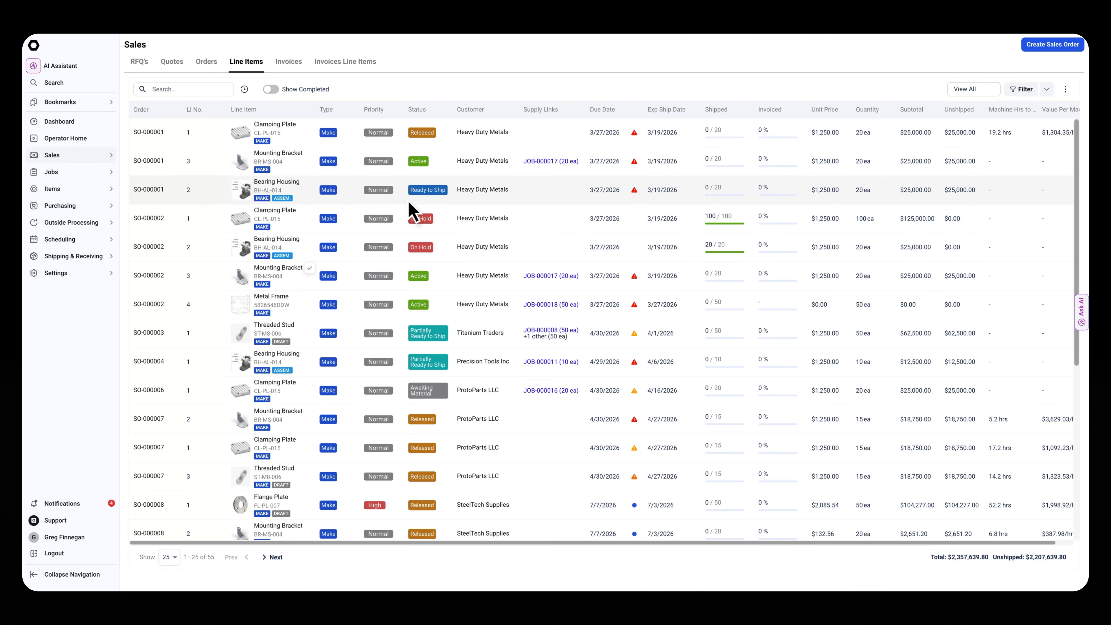
{"action": "left_click", "coordinate": [191, 95]}
{"action": "key", "text": "ctrl+v"}
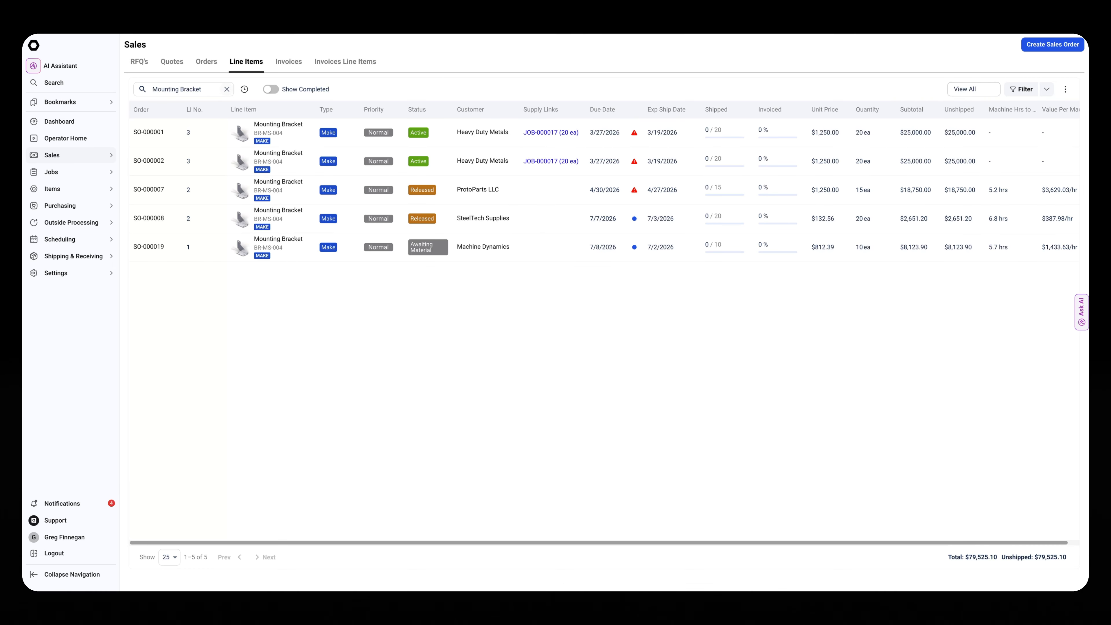
{"action": "left_click", "coordinate": [226, 89]}
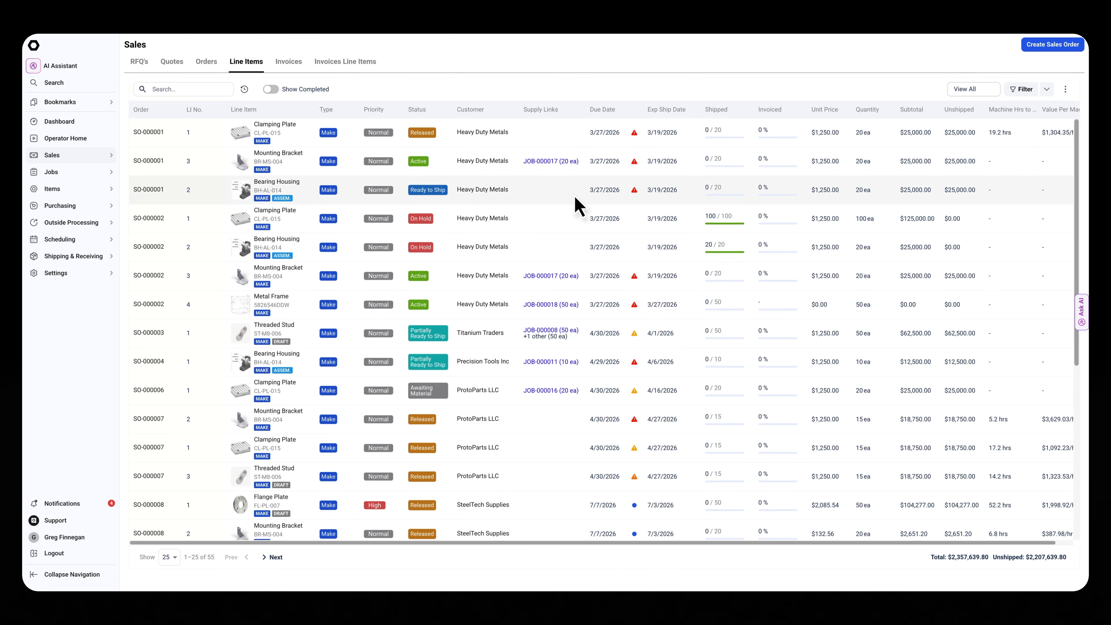
- Browse the line items, view the schedule analysis for SteelTech Supplies' Flange Plate, and return to the sales orders list
{"action": "scroll", "coordinate": [640, 327], "scroll_direction": "down", "scroll_amount": 2}
{"action": "scroll", "coordinate": [643, 343], "scroll_direction": "down", "scroll_amount": 5}
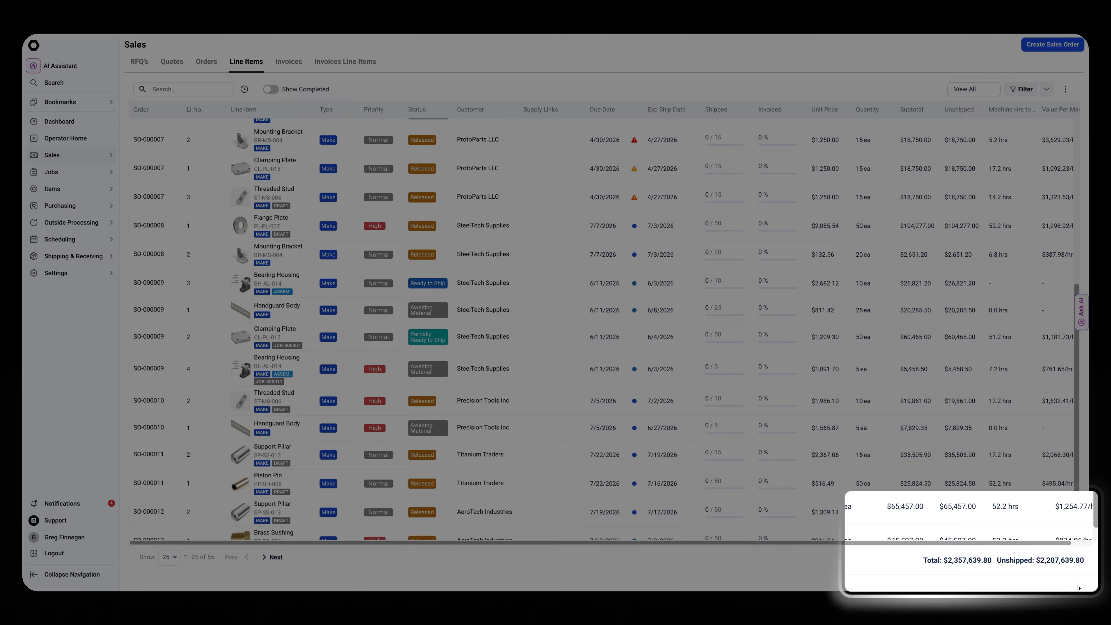
{"action": "scroll", "coordinate": [607, 333], "scroll_direction": "up", "scroll_amount": 7}
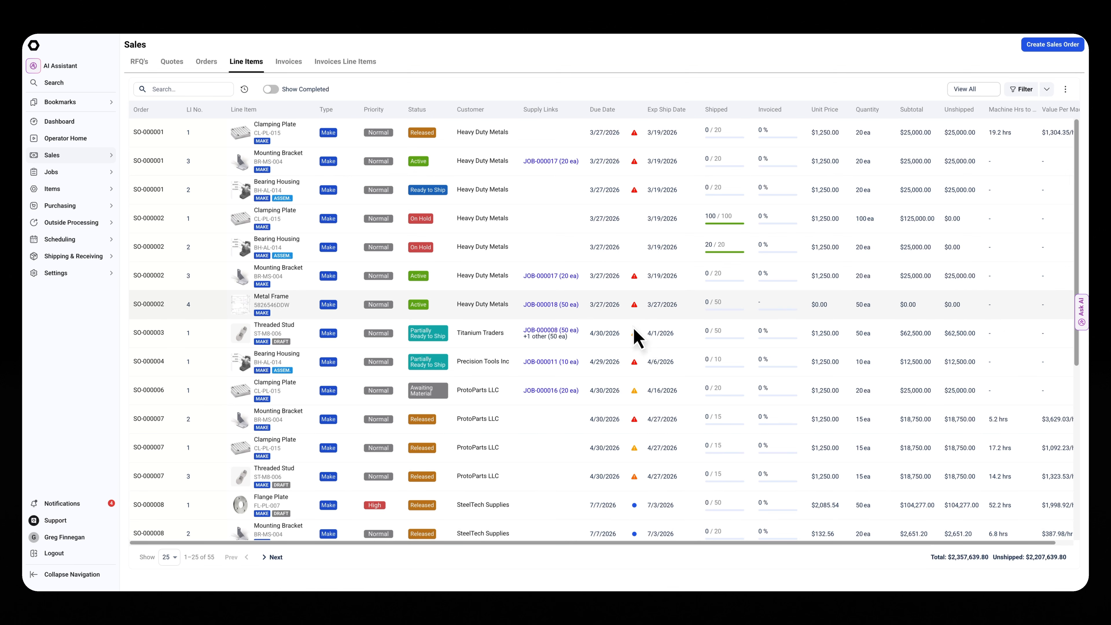
{"action": "scroll", "coordinate": [635, 472], "scroll_direction": "down", "scroll_amount": 2}
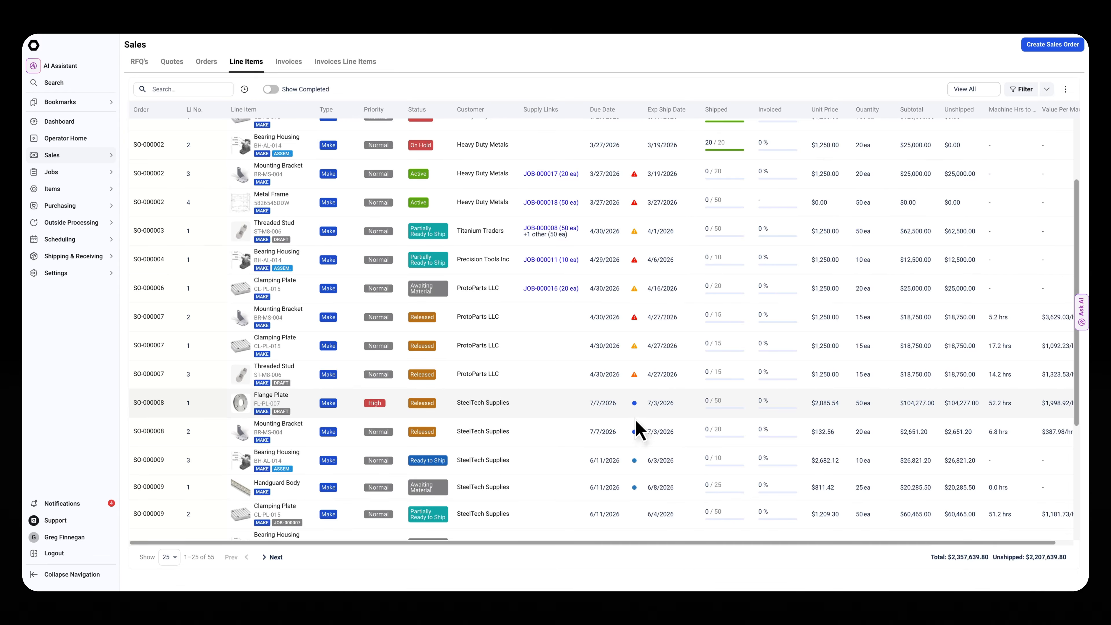
{"action": "left_click", "coordinate": [634, 431]}
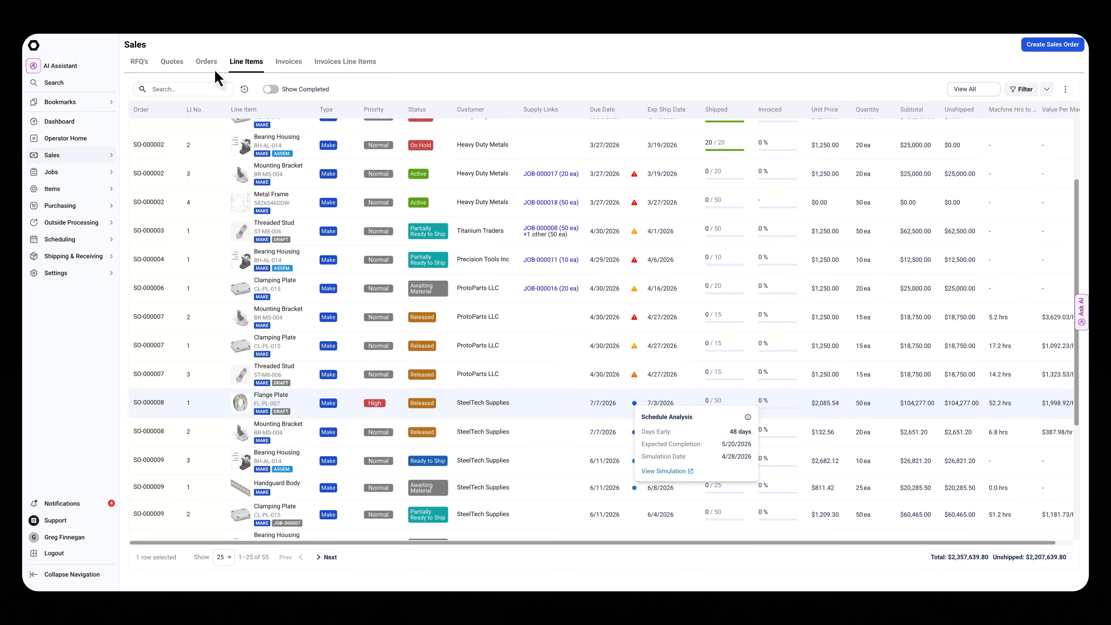
{"action": "left_click", "coordinate": [205, 66]}
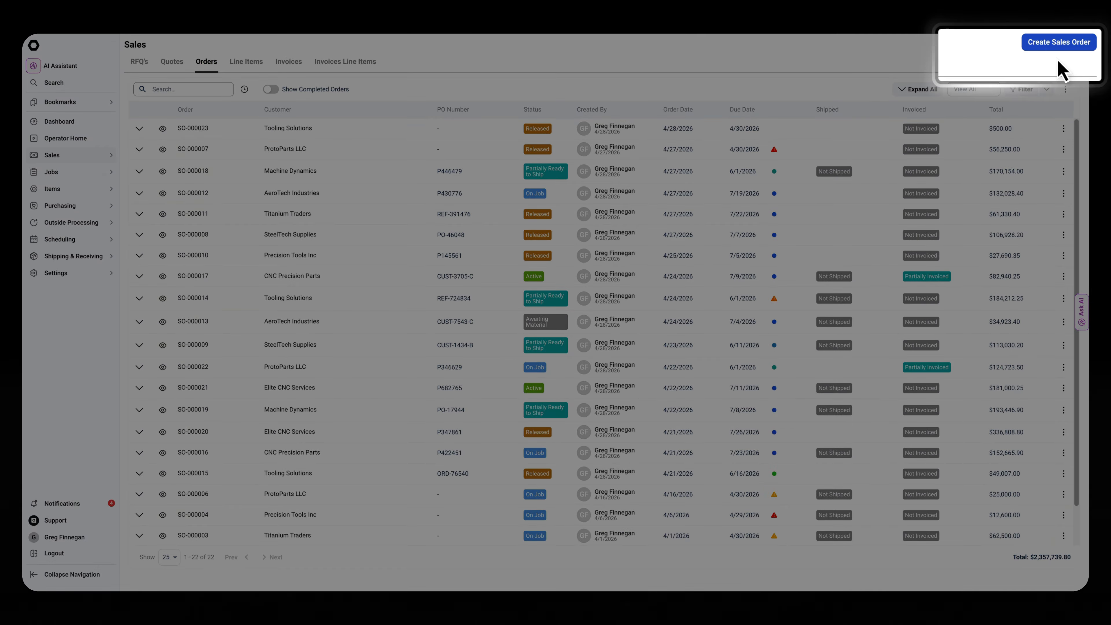
{"action": "left_click", "coordinate": [1058, 43]}
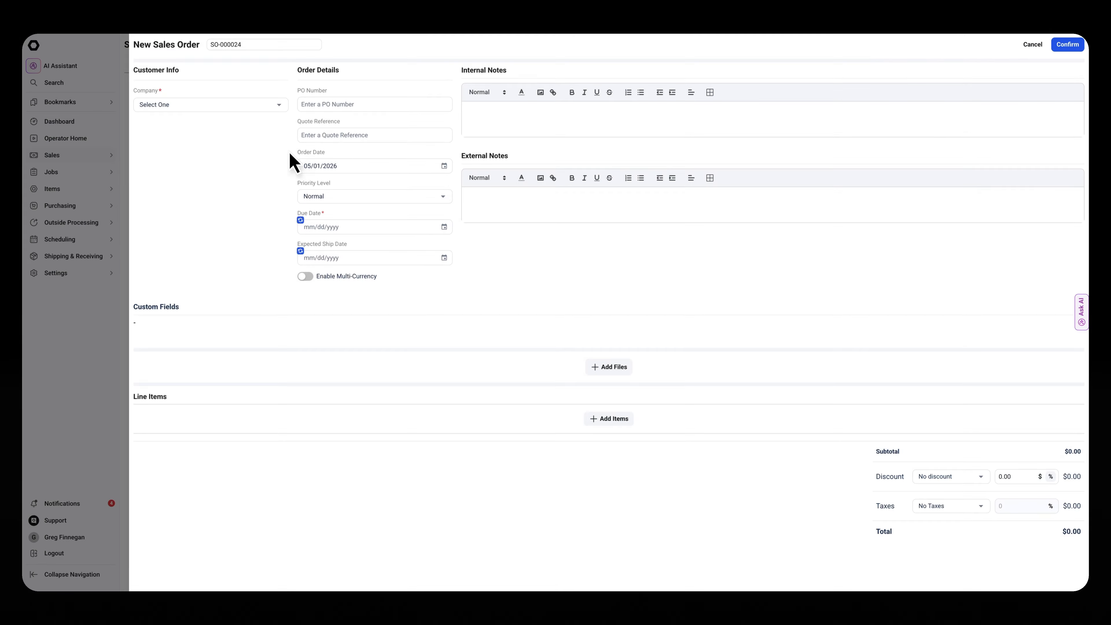
{"action": "key", "text": "Escape"}
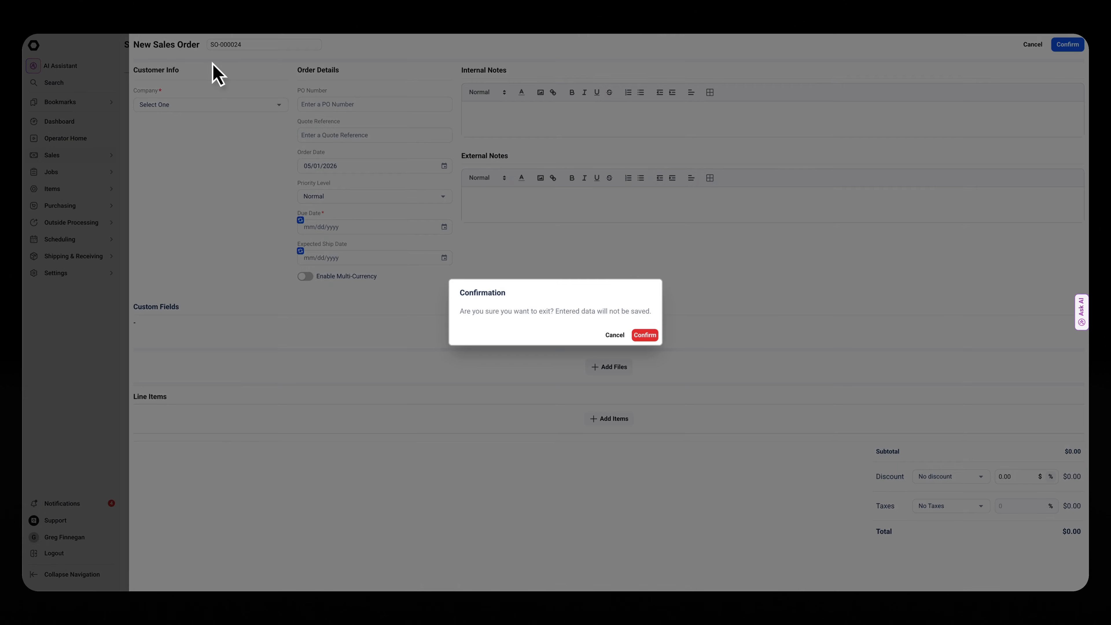
{"action": "key", "text": "Return"}
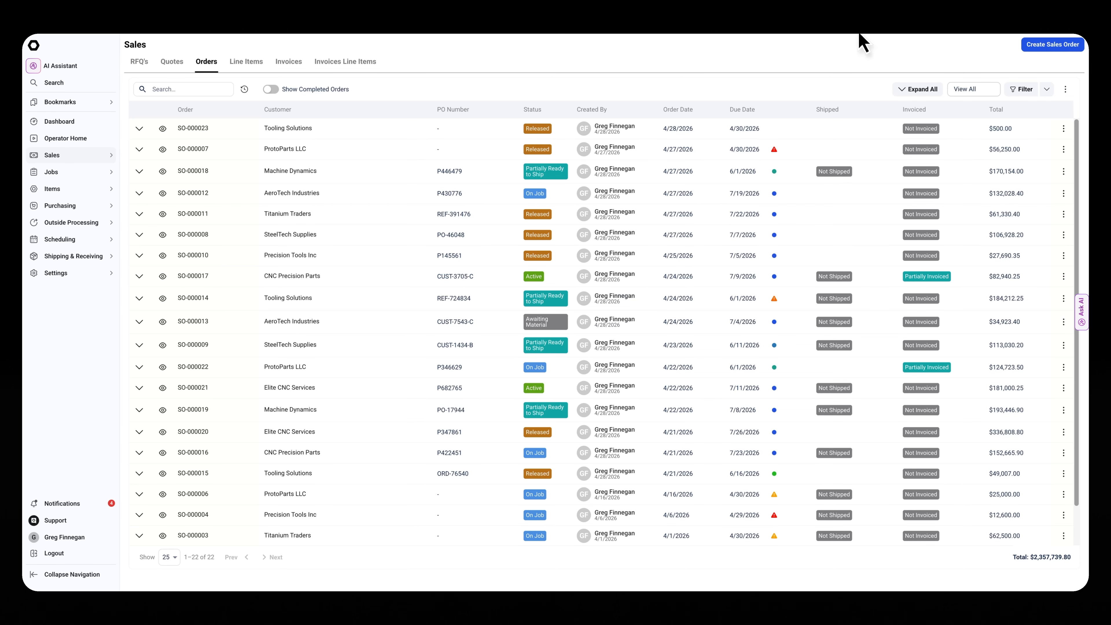
- Start a new sales order with ProtoParts LLC as the company
{"action": "left_click", "coordinate": [1065, 49]}
{"action": "left_click", "coordinate": [184, 105]}
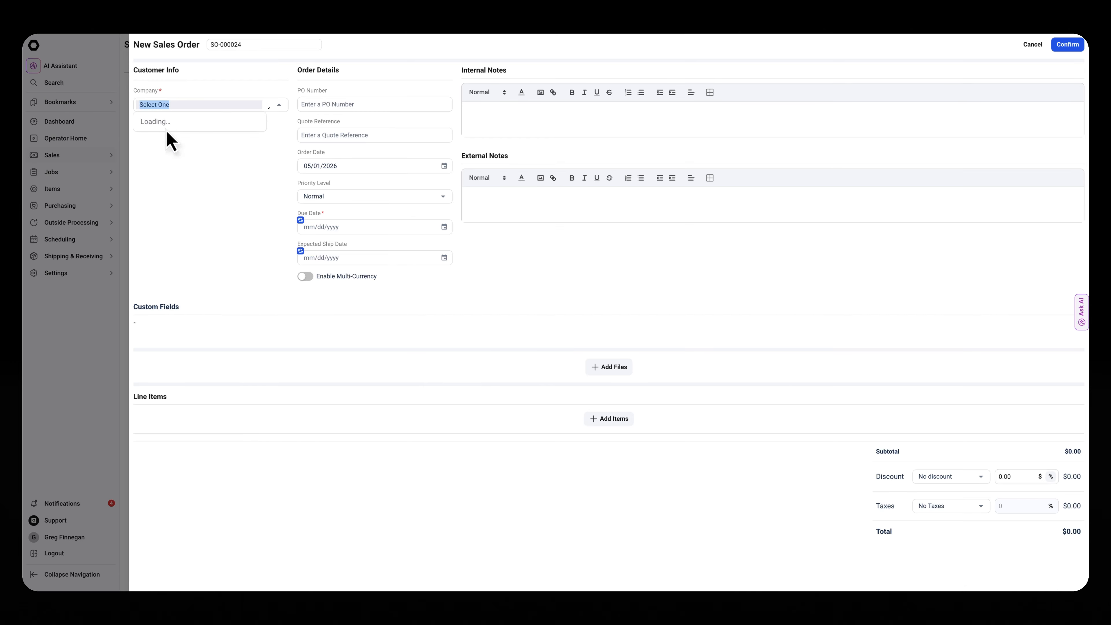
{"action": "left_click", "coordinate": [171, 208]}
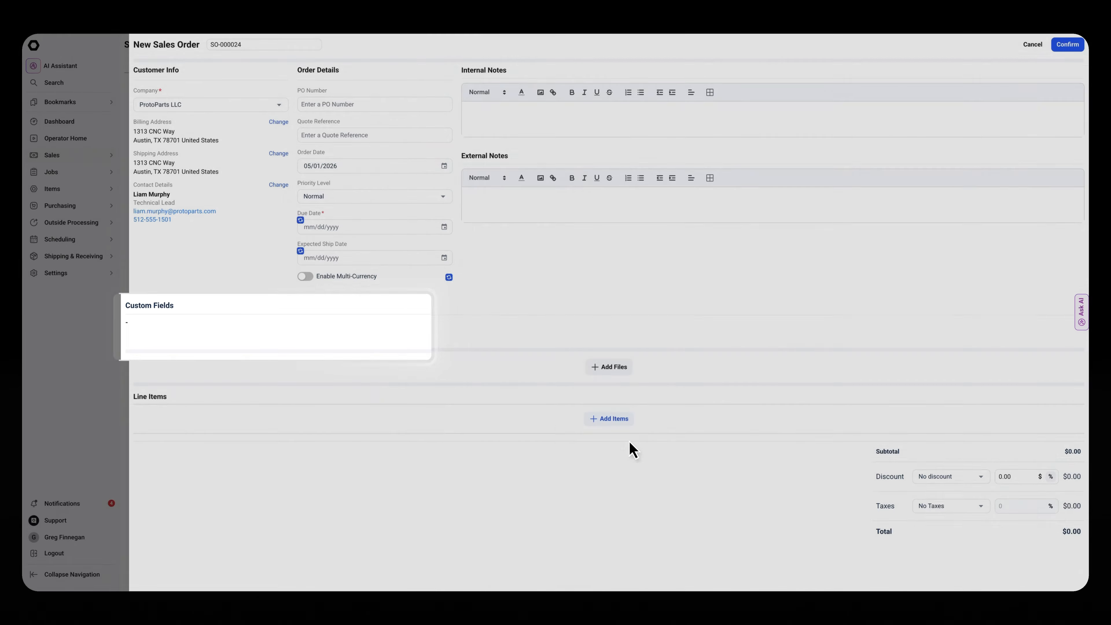
- Limit the product list to make items and add Clamping Plate, Coupling Sleeve and Housing Block to the order
{"action": "left_click", "coordinate": [609, 418]}
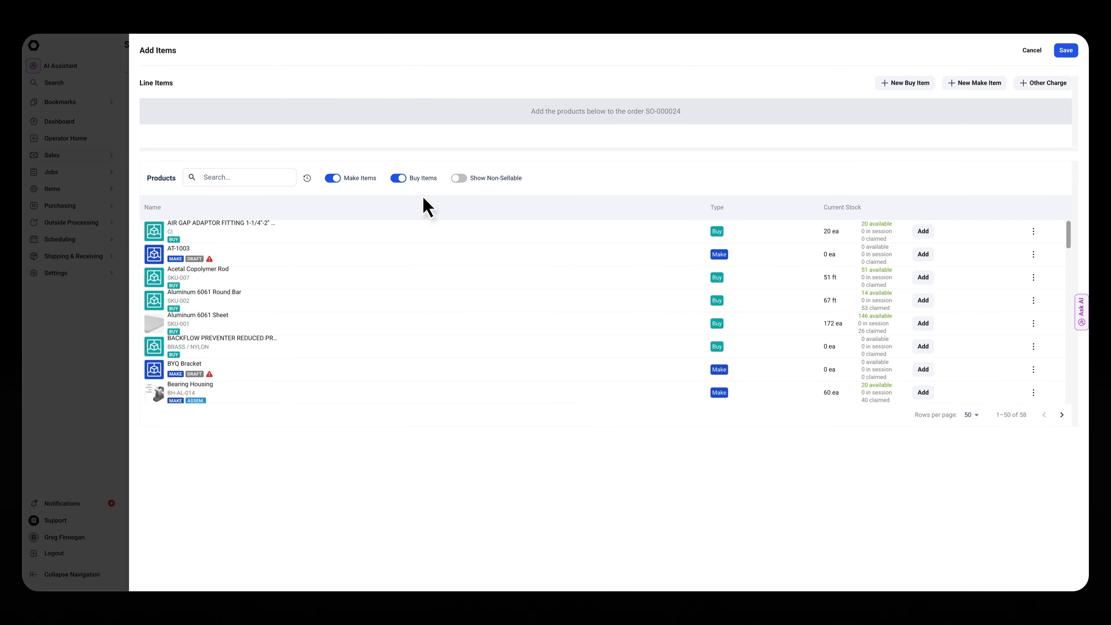
{"action": "left_click", "coordinate": [398, 177]}
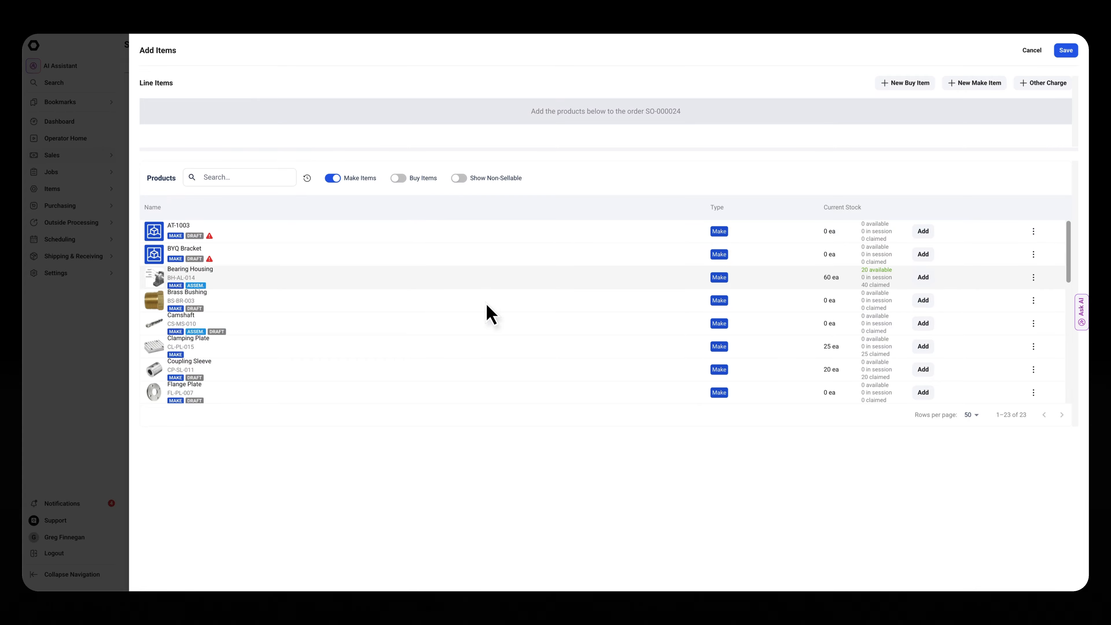
{"action": "left_click", "coordinate": [921, 354]}
{"action": "left_click", "coordinate": [918, 392]}
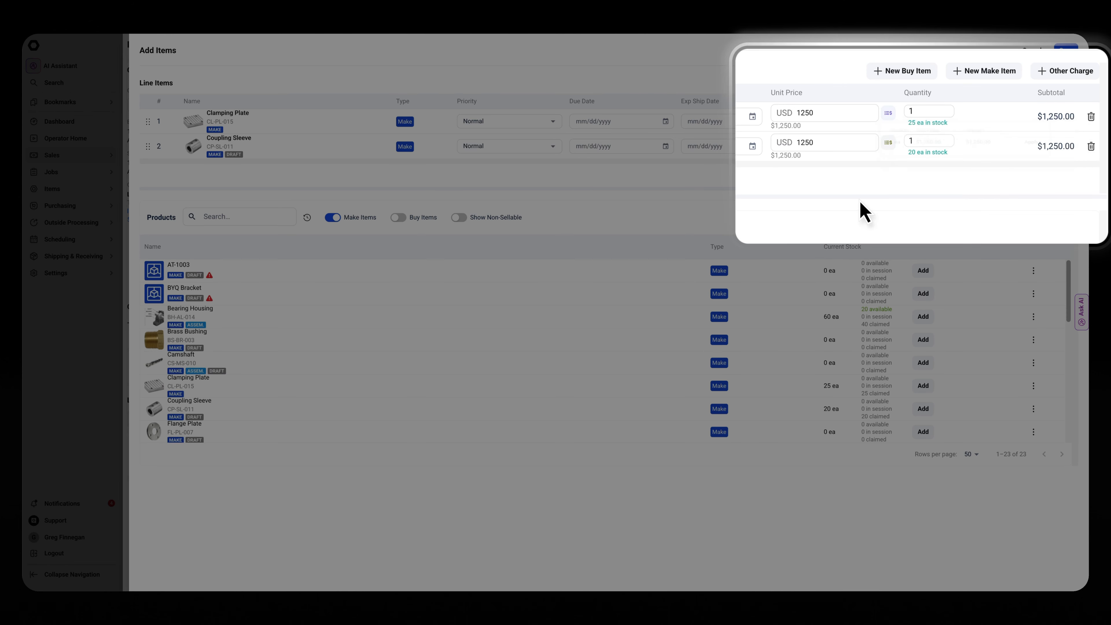
{"action": "scroll", "coordinate": [871, 414], "scroll_direction": "down", "scroll_amount": 5}
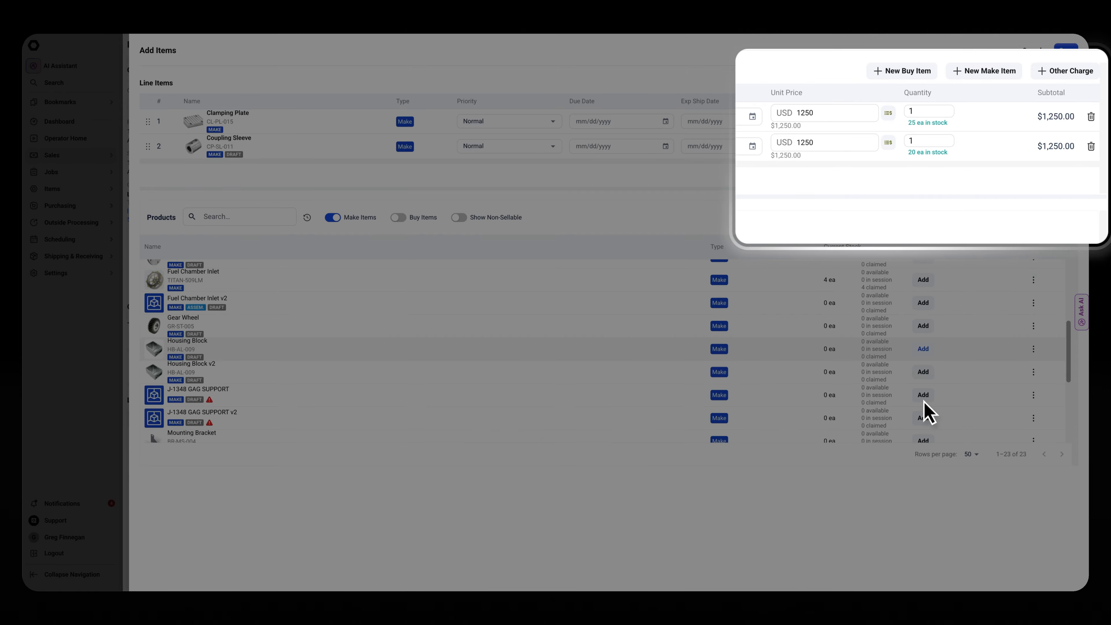
{"action": "left_click", "coordinate": [922, 349]}
{"action": "mouse_move", "coordinate": [888, 172]}
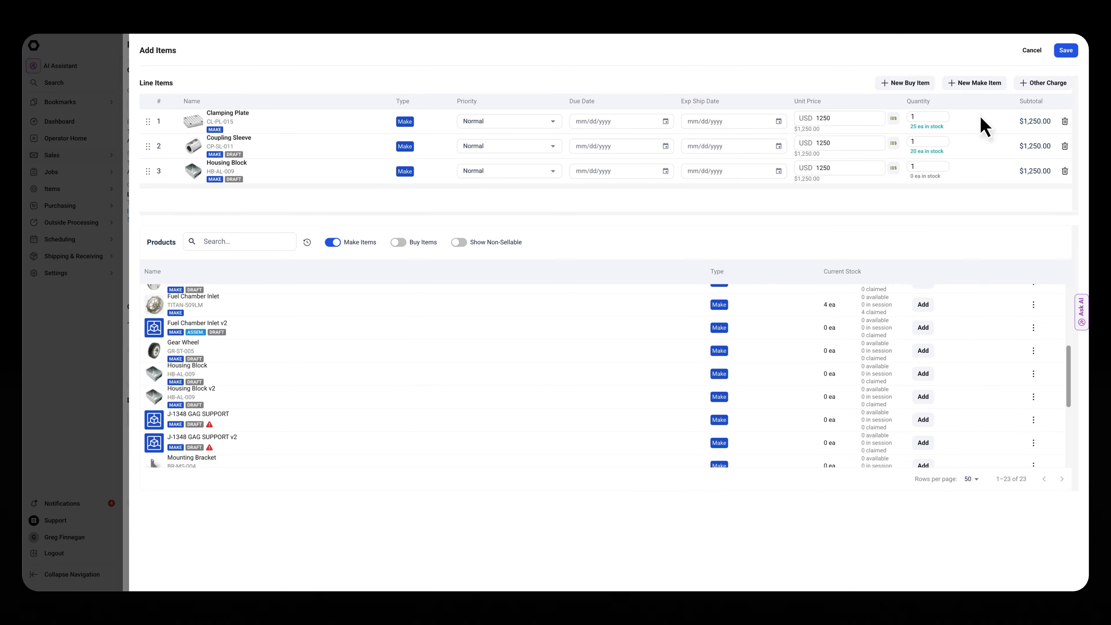
- Create a new make item named LADDER RAIL, RIGHT, CTD as a line on the order
{"action": "left_click", "coordinate": [974, 82]}
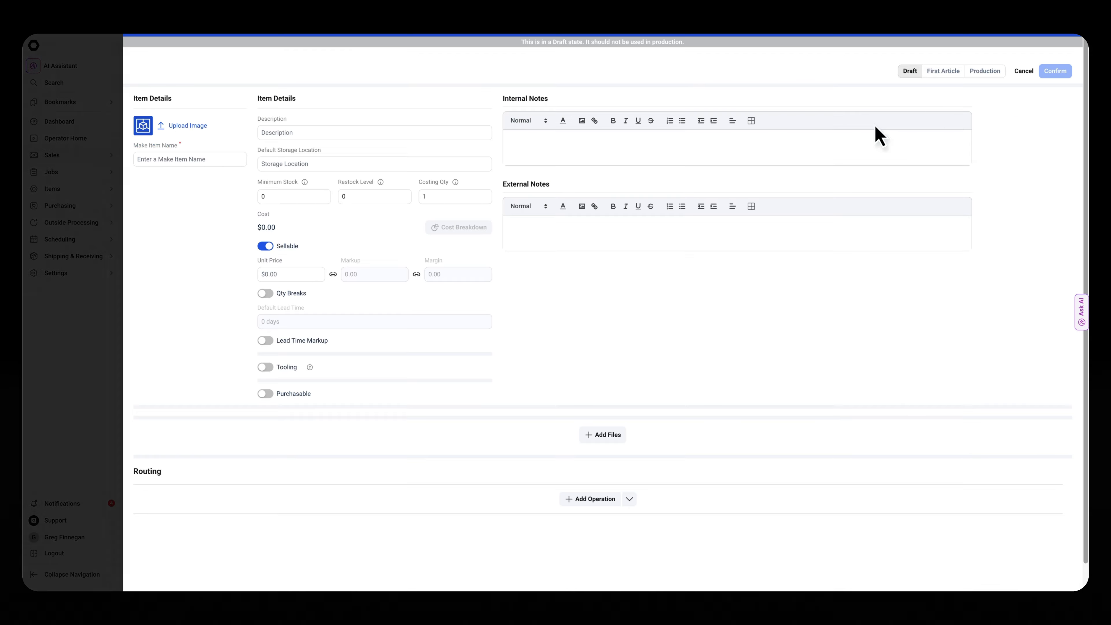
{"action": "left_click", "coordinate": [210, 165]}
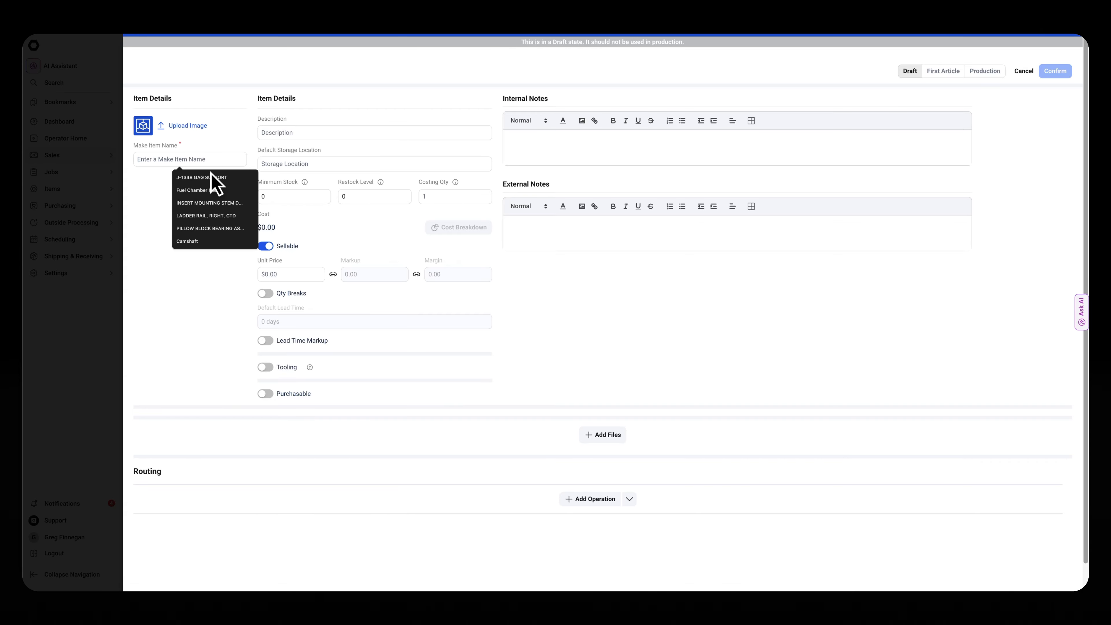
{"action": "left_click", "coordinate": [204, 217]}
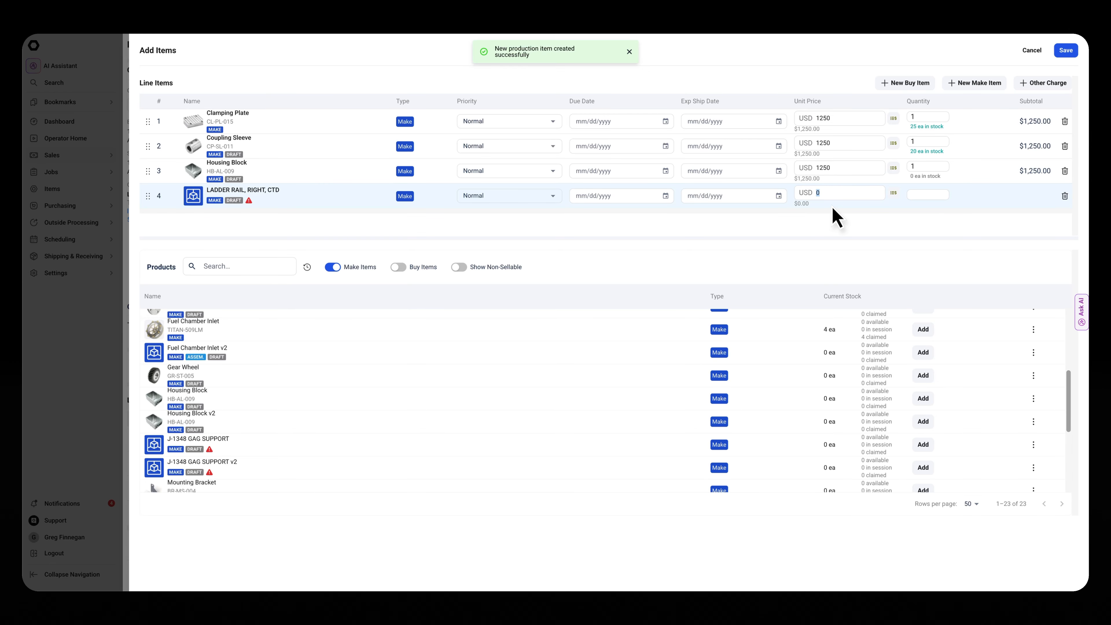
- Set the ladder rail line to a unit price of 450 USD and quantity 5, and save the line items to the order
{"action": "type", "text": "450"}
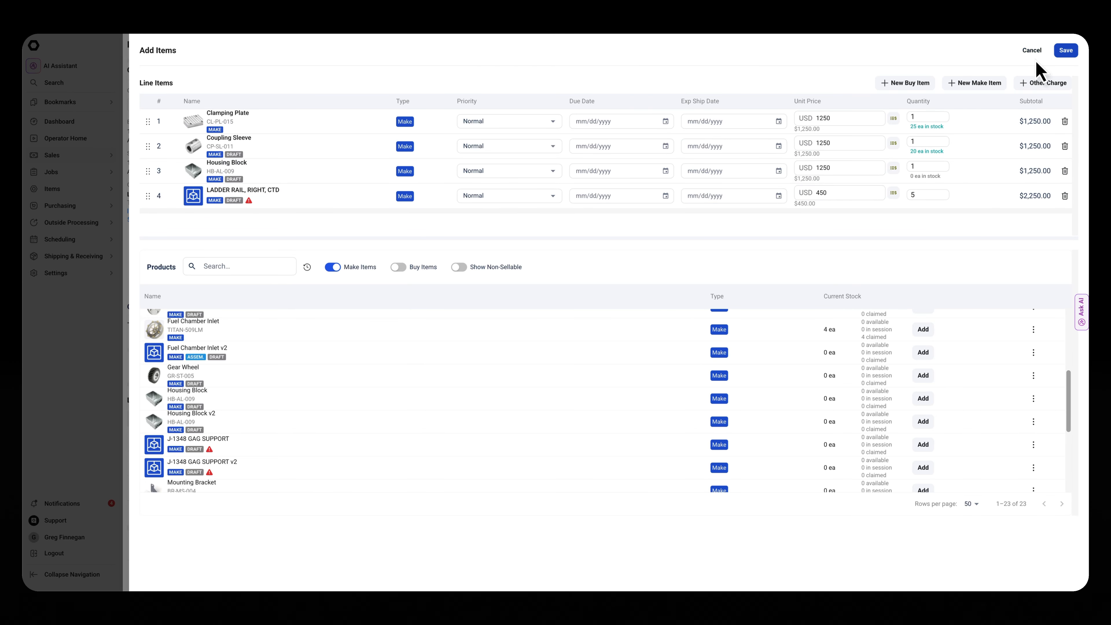
{"action": "left_click", "coordinate": [1066, 51]}
{"action": "scroll", "coordinate": [547, 348], "scroll_direction": "down", "scroll_amount": 3}
{"action": "scroll", "coordinate": [575, 417], "scroll_direction": "up", "scroll_amount": 3}
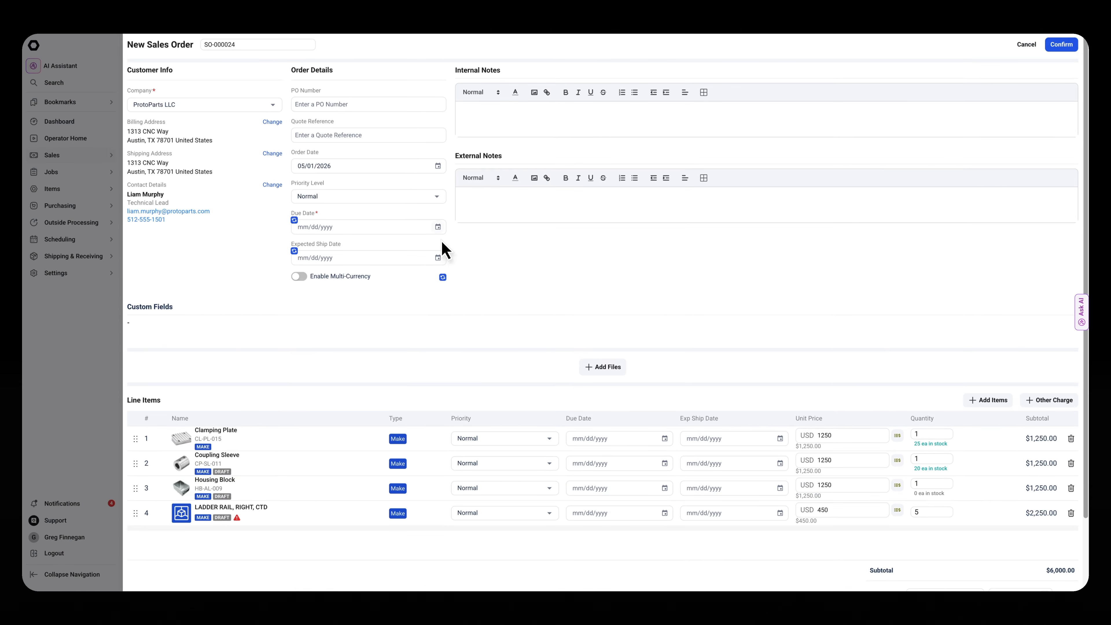
- Set the sales order's due date to 05/31/2026 and review its line items
{"action": "left_click", "coordinate": [438, 227]}
{"action": "left_click", "coordinate": [306, 368]}
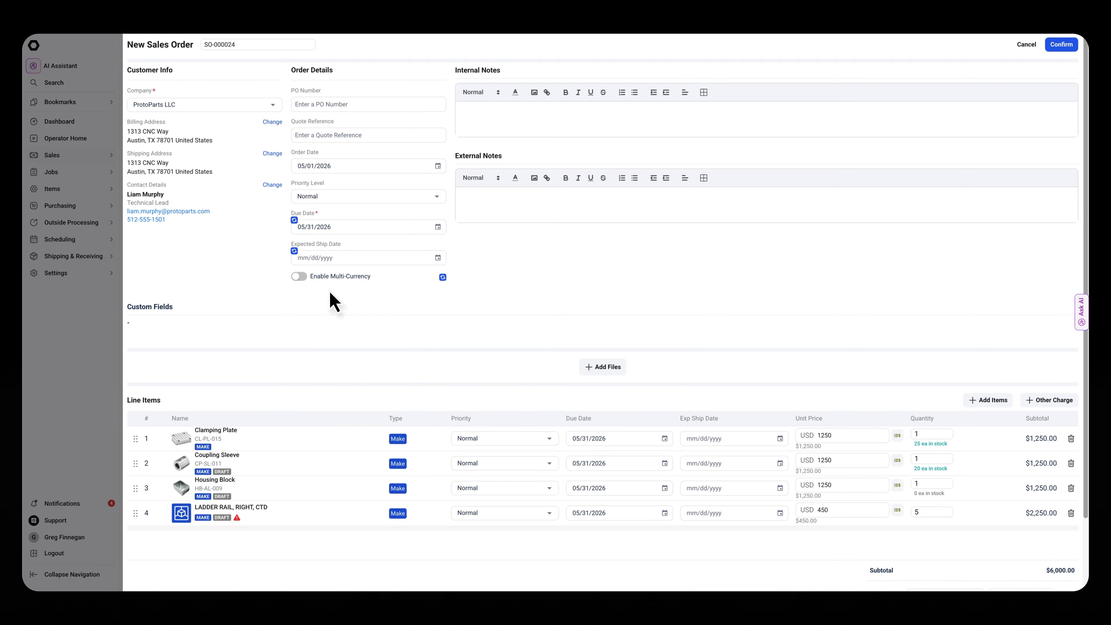
{"action": "scroll", "coordinate": [946, 518], "scroll_direction": "down", "scroll_amount": 2}
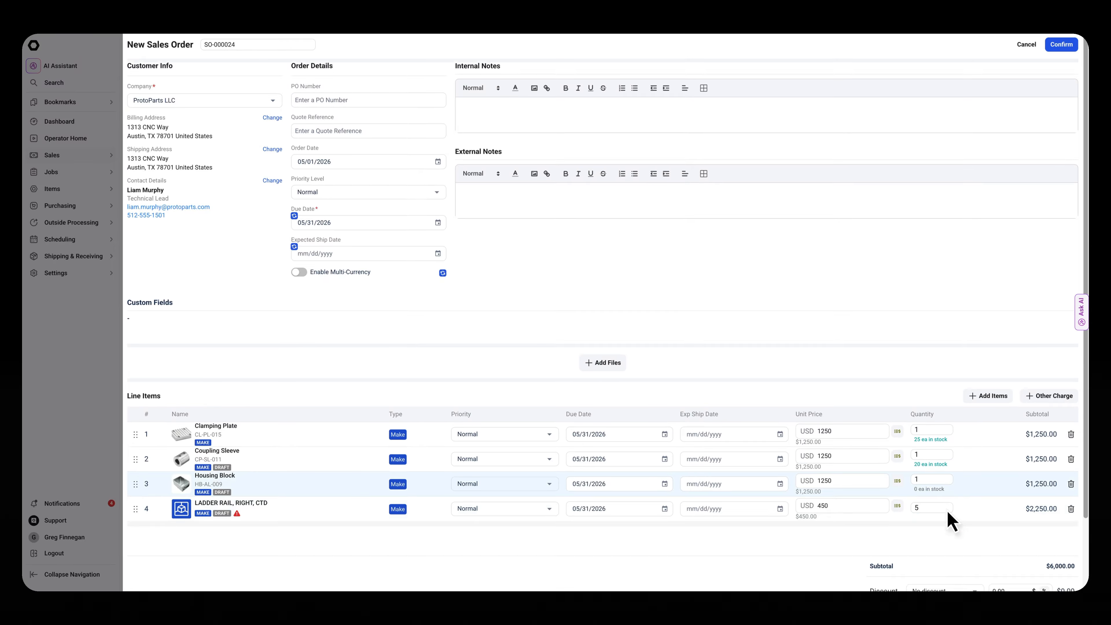
{"action": "scroll", "coordinate": [940, 516], "scroll_direction": "up", "scroll_amount": 2}
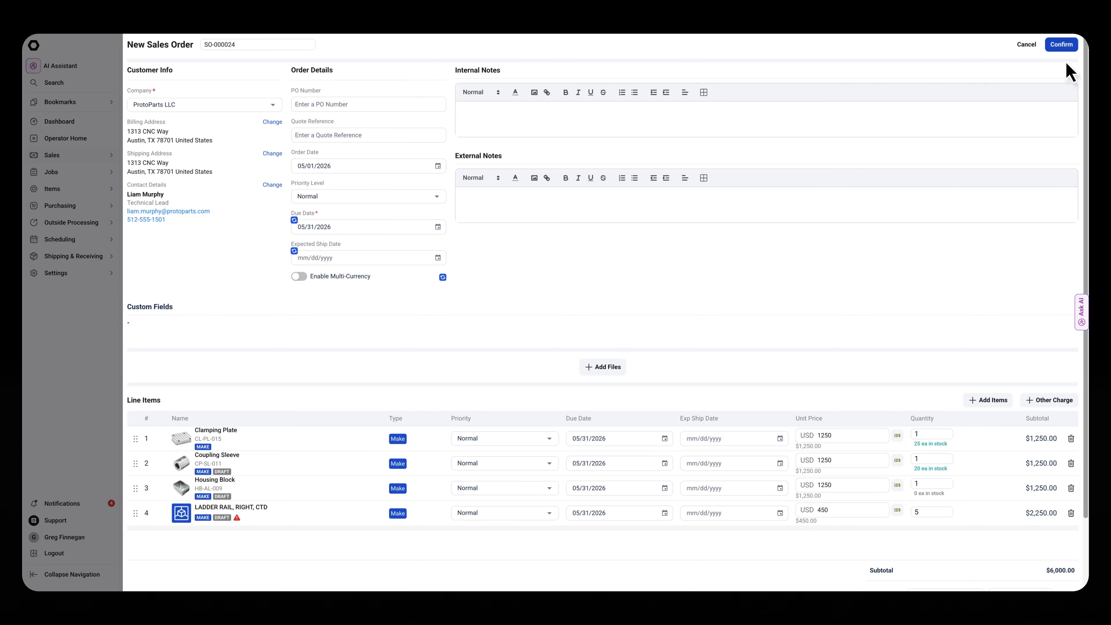
- Confirm the new sales order and review its line items and order details
{"action": "left_click", "coordinate": [1062, 44]}
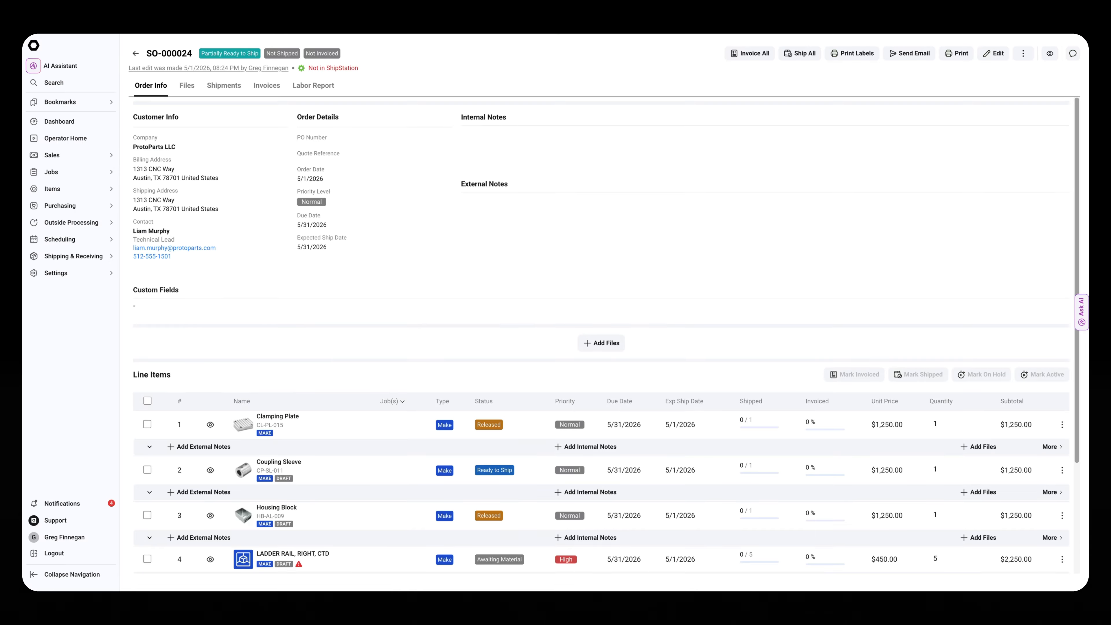
{"action": "scroll", "coordinate": [613, 280], "scroll_direction": "down", "scroll_amount": 3}
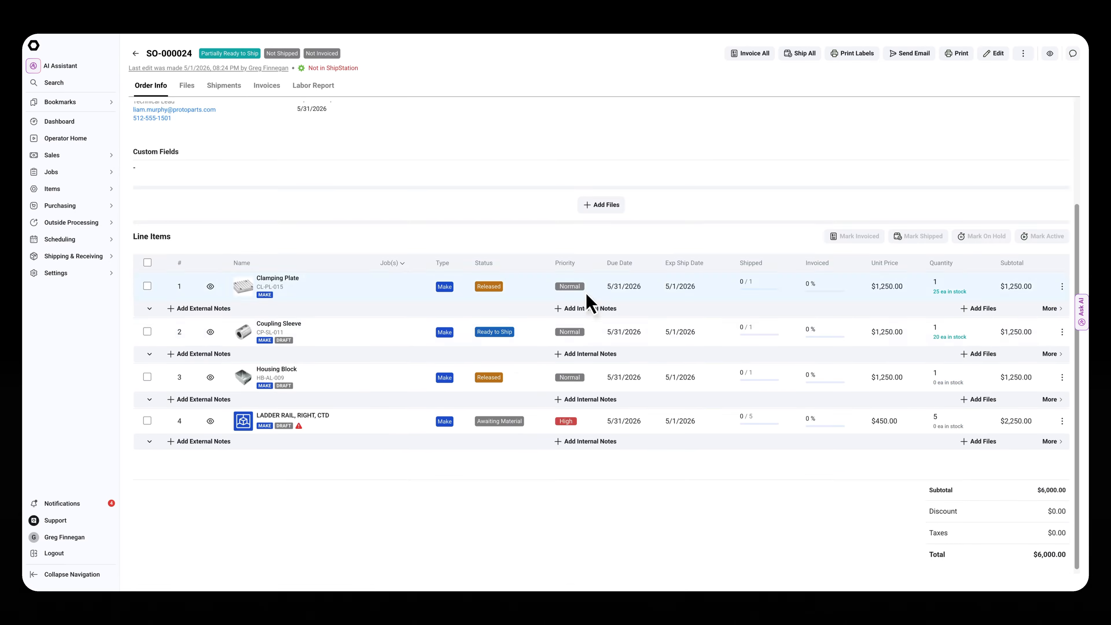
{"action": "scroll", "coordinate": [516, 341], "scroll_direction": "up", "scroll_amount": 3}
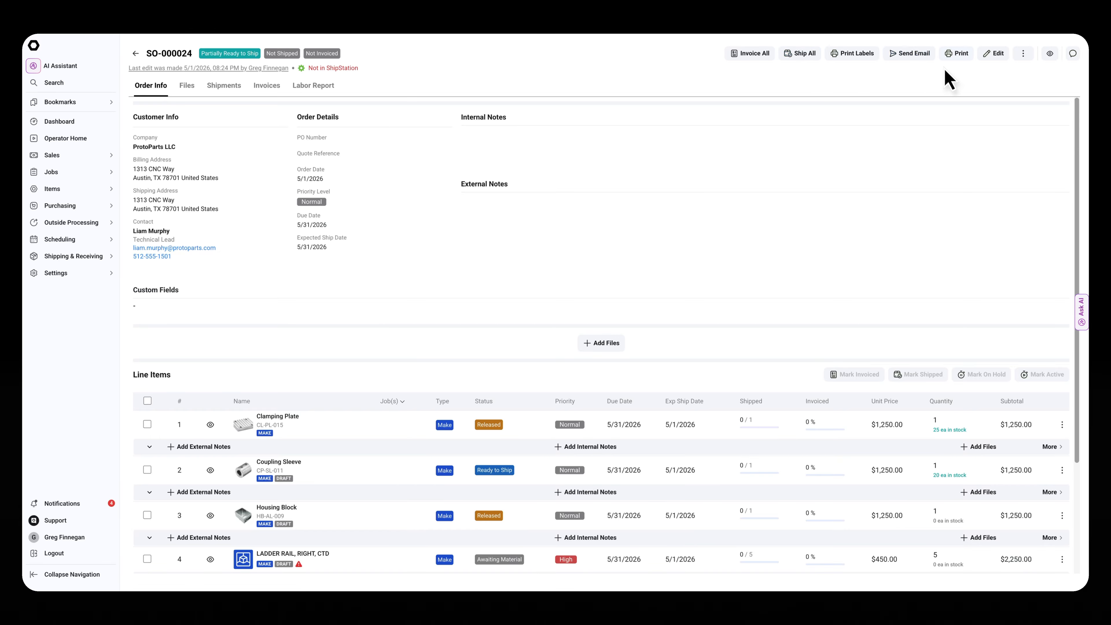
- Add yourself as a watcher of the sales order and view its comments
{"action": "left_click", "coordinate": [1050, 53]}
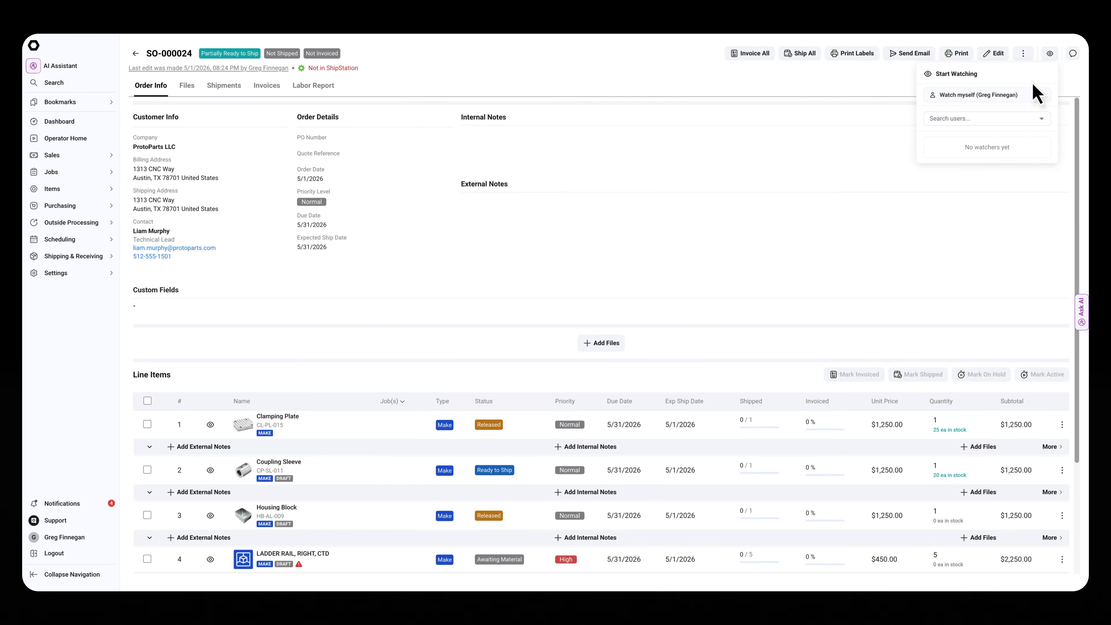
{"action": "left_click", "coordinate": [986, 101]}
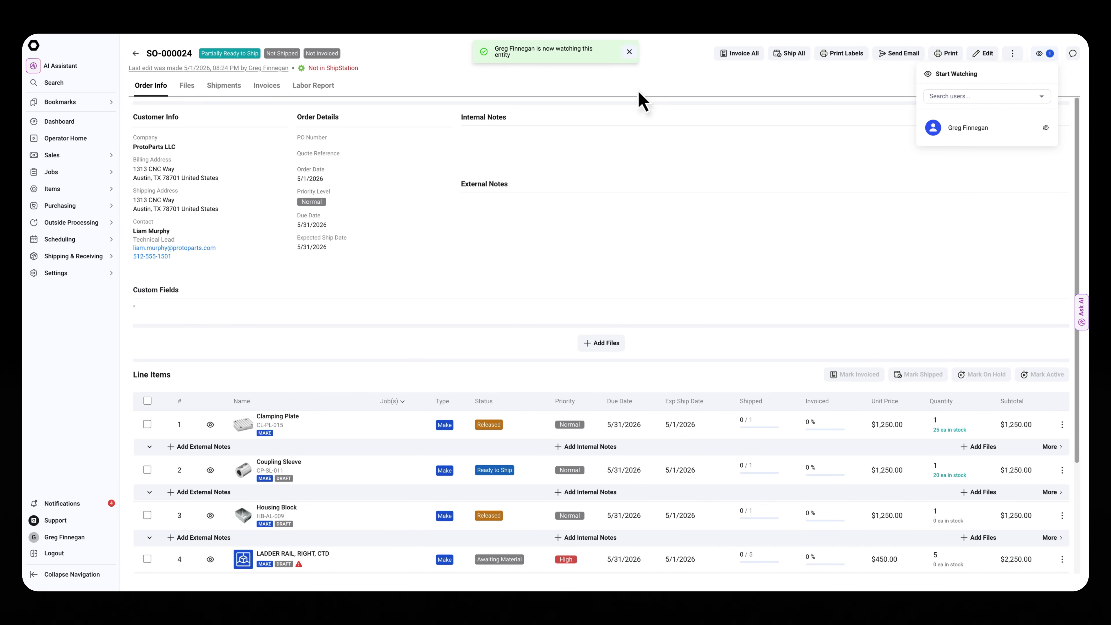
{"action": "left_click", "coordinate": [838, 175]}
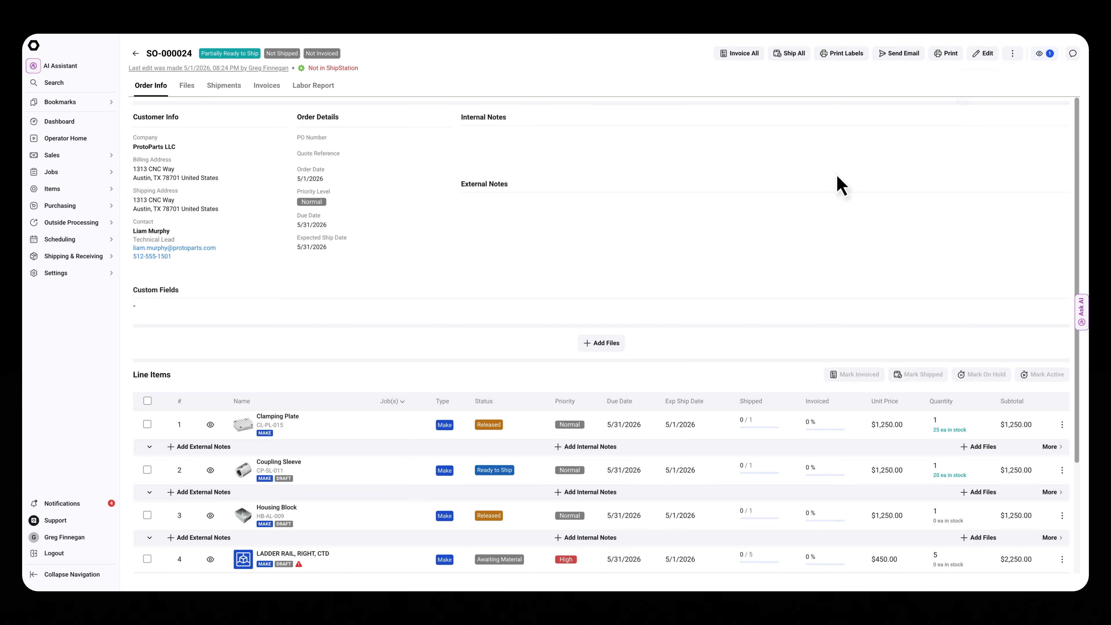
{"action": "left_click", "coordinate": [1073, 54]}
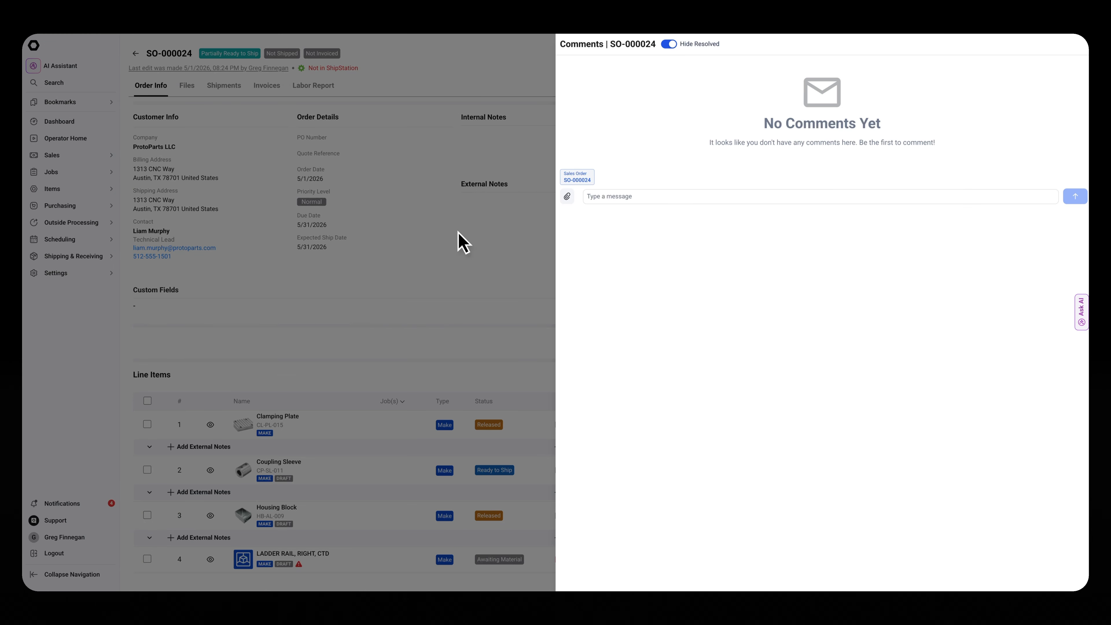
{"action": "left_click", "coordinate": [460, 241]}
- Create and save a new job from the order's Clamping Plate line, with a quantity of 1 on the job
{"action": "scroll", "coordinate": [437, 267], "scroll_direction": "down", "scroll_amount": 3}
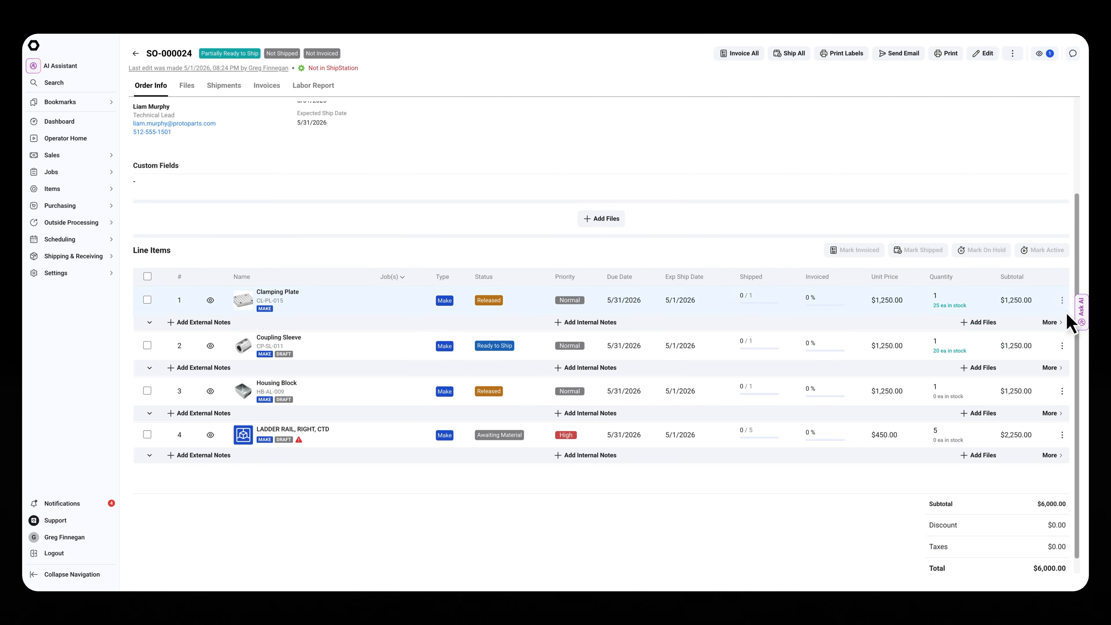
{"action": "left_click", "coordinate": [1062, 301]}
{"action": "left_click", "coordinate": [989, 416]}
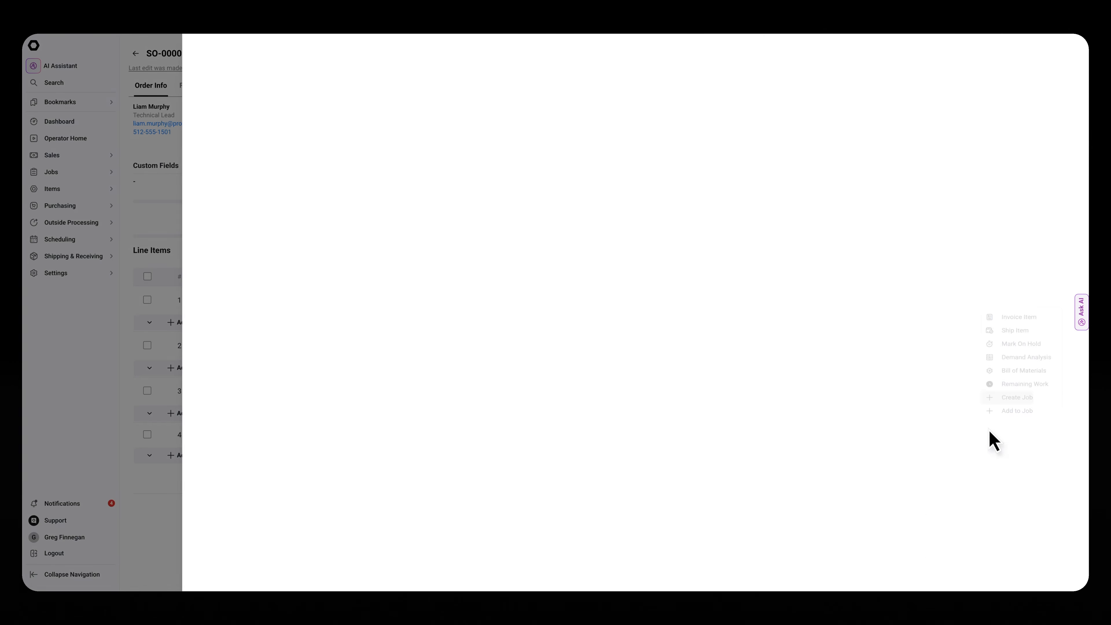
{"action": "left_click", "coordinate": [245, 251]}
{"action": "scroll", "coordinate": [547, 326], "scroll_direction": "down", "scroll_amount": 1}
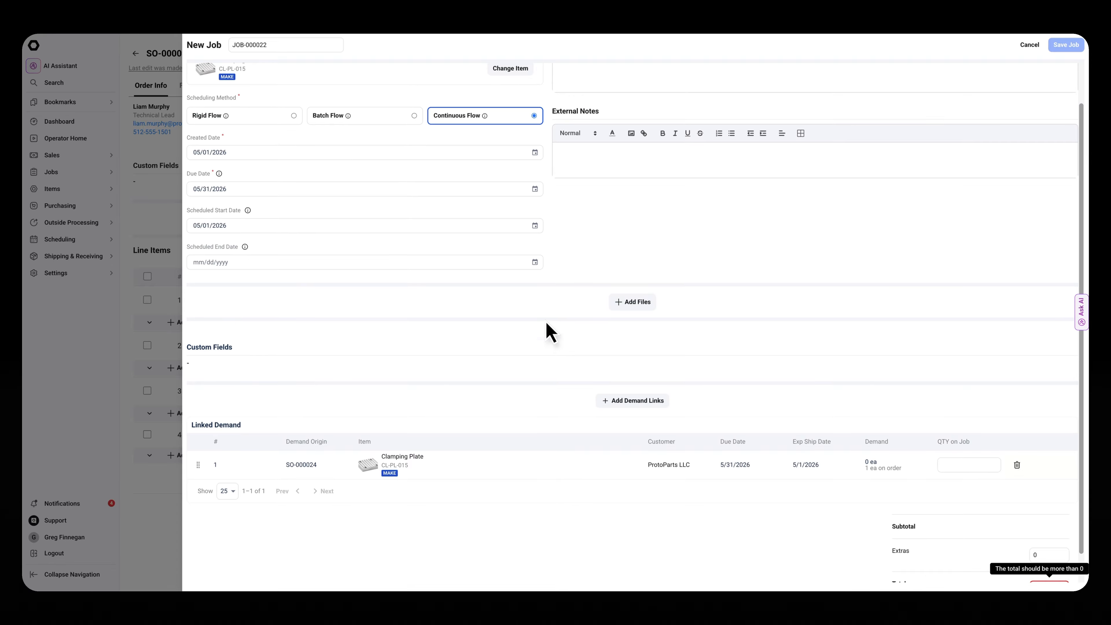
{"action": "left_click", "coordinate": [964, 467]}
{"action": "type", "text": "1"}
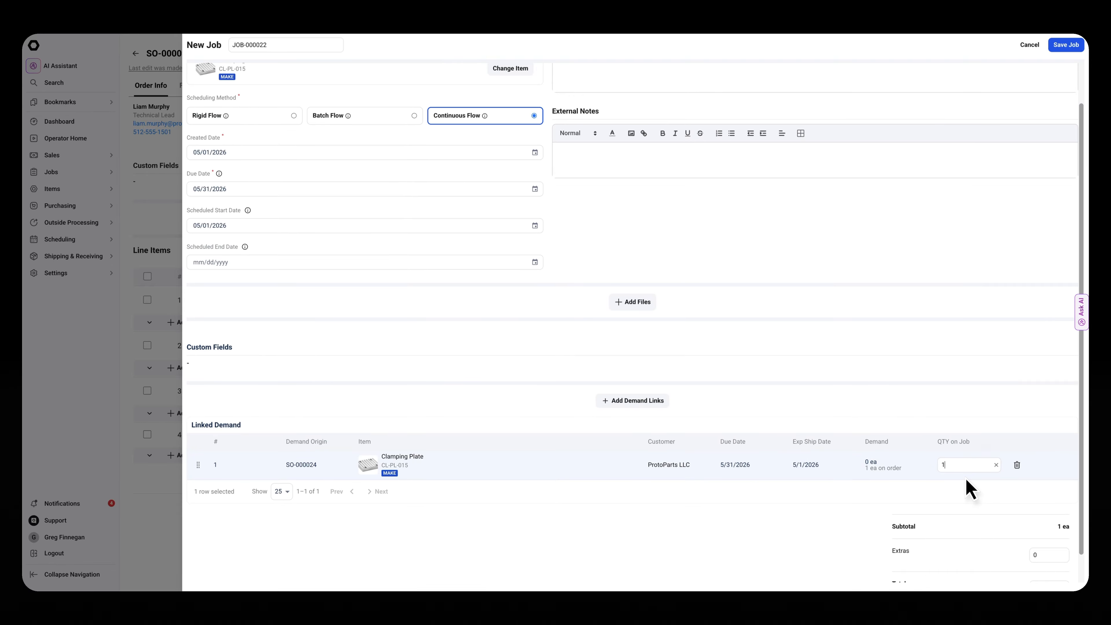
{"action": "scroll", "coordinate": [967, 489], "scroll_direction": "down", "scroll_amount": 1}
{"action": "scroll", "coordinate": [863, 458], "scroll_direction": "up", "scroll_amount": 2}
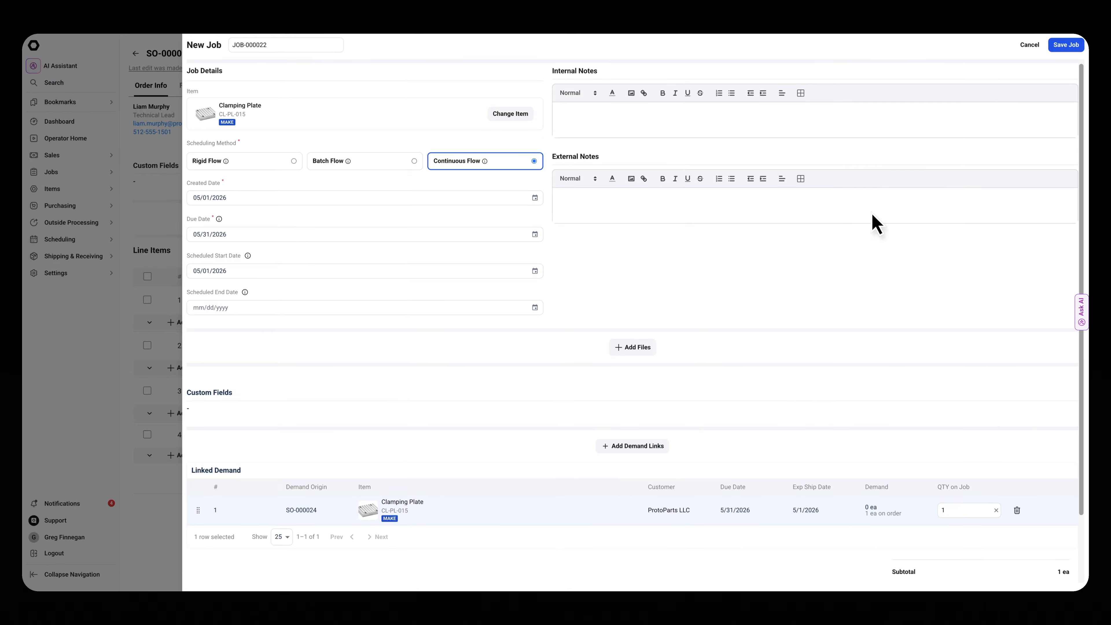
{"action": "left_click", "coordinate": [1066, 45]}
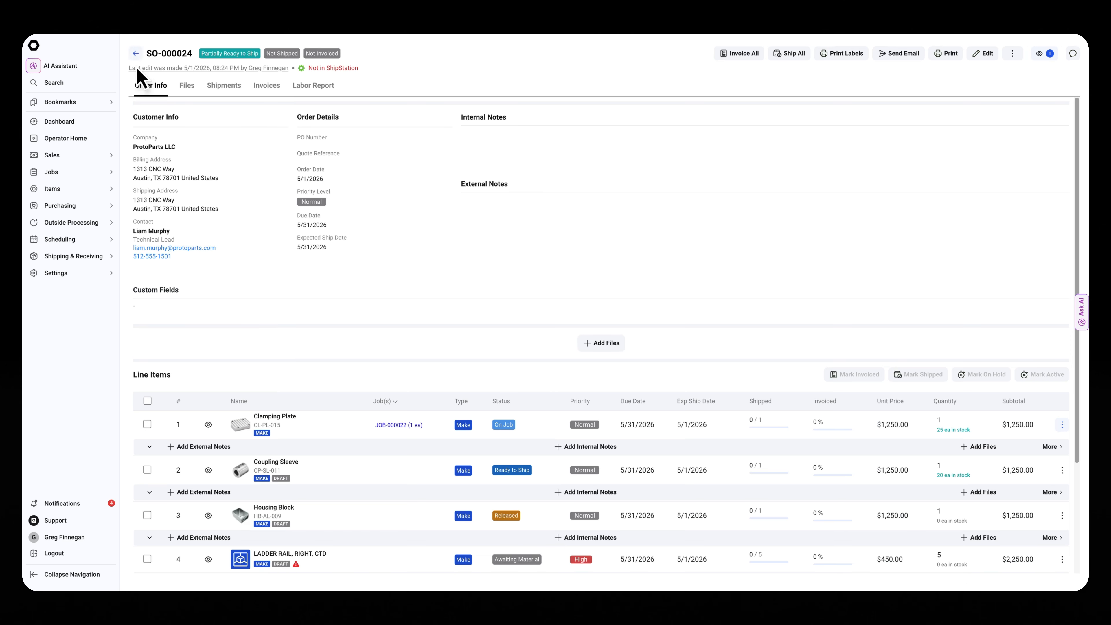
- Leave the order and examine the Sales Orders metrics on the Management Dashboard, including the open order amount
{"action": "left_click", "coordinate": [135, 54]}
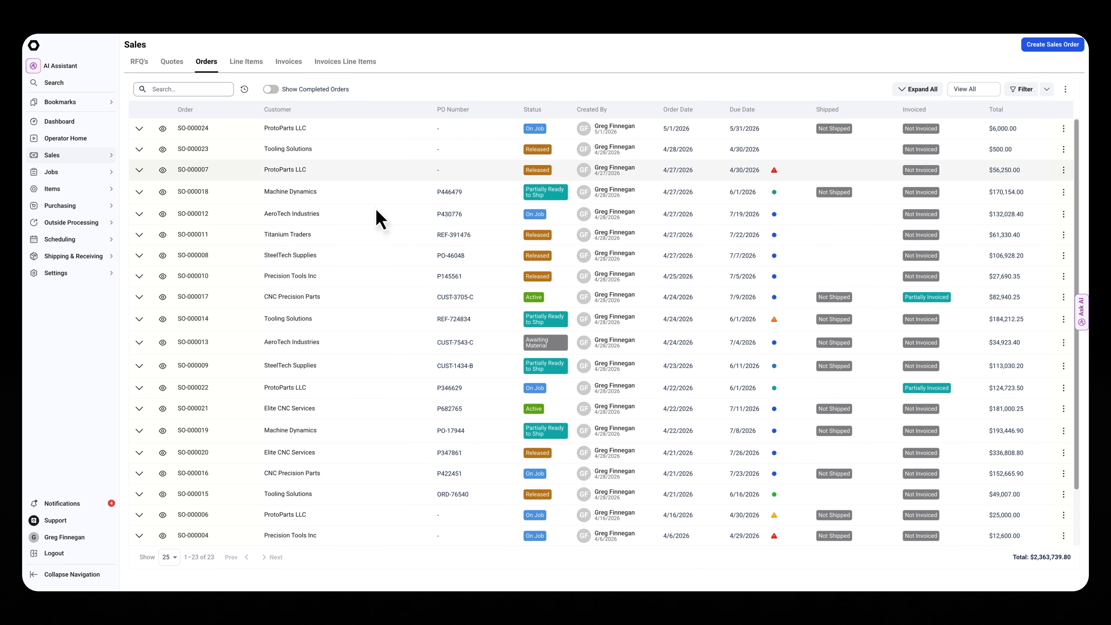
{"action": "mouse_move", "coordinate": [90, 160]}
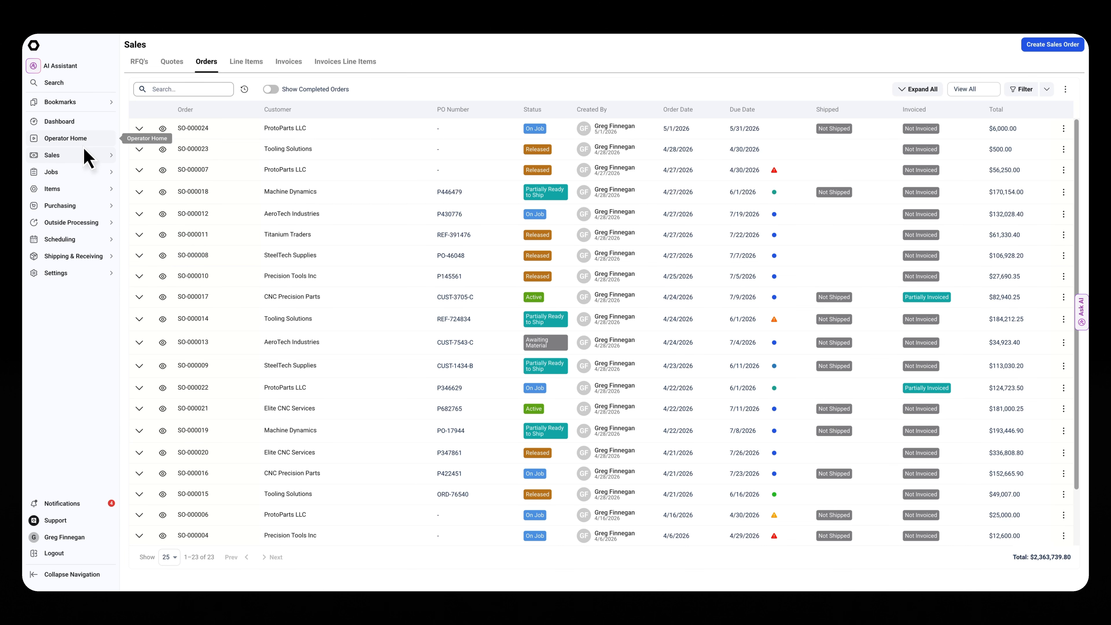
{"action": "left_click", "coordinate": [88, 124]}
{"action": "left_click", "coordinate": [287, 59]}
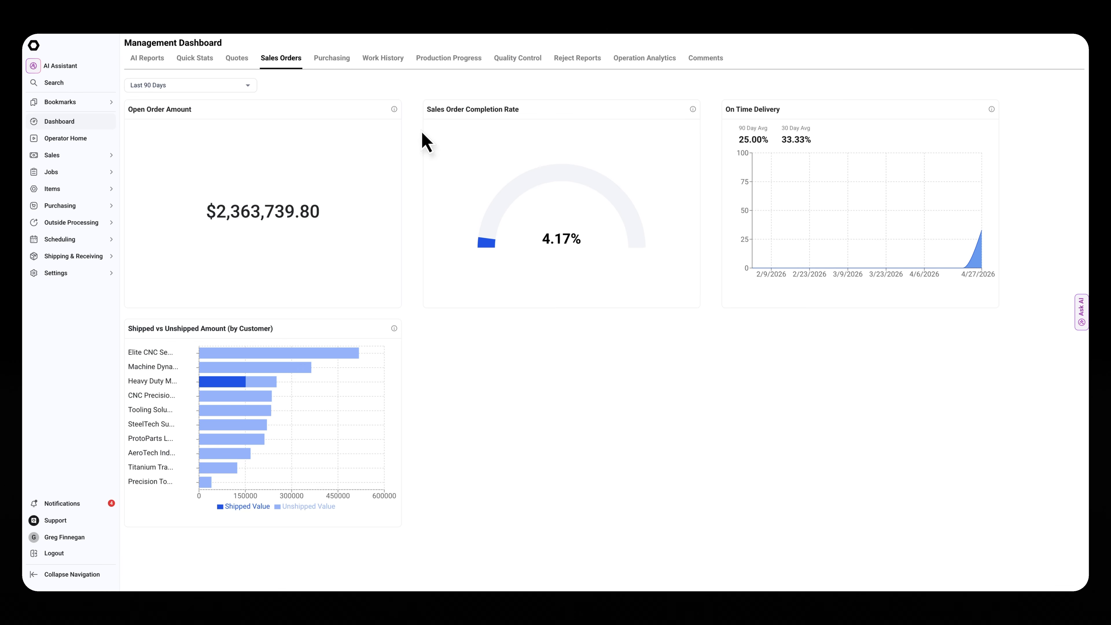
{"action": "triple_click", "coordinate": [248, 219]}
{"action": "left_click", "coordinate": [271, 248]}
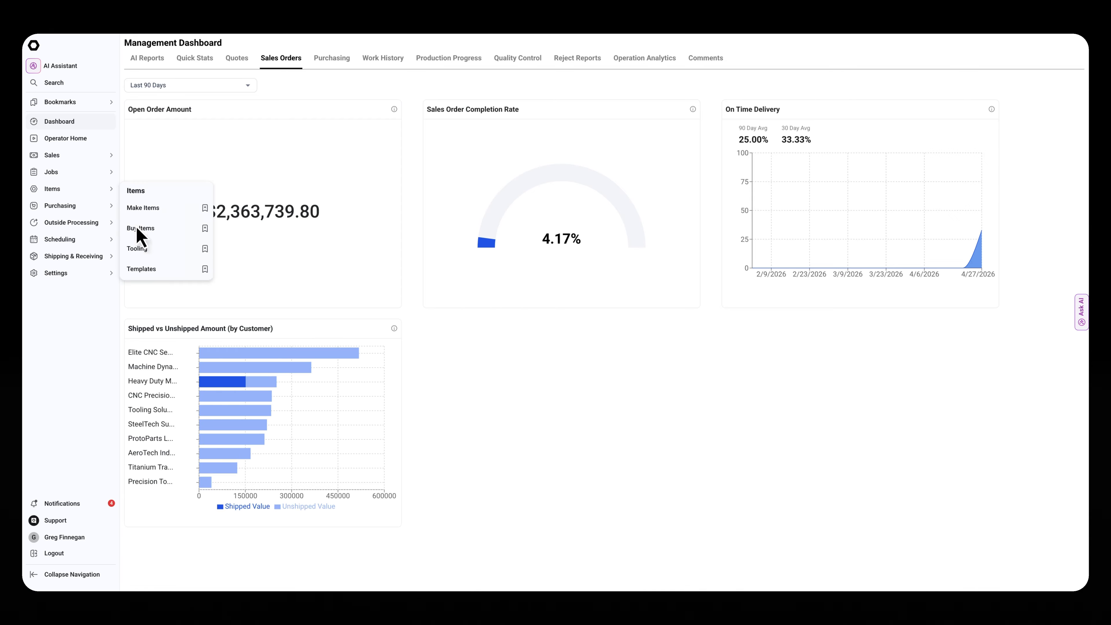
- Return from the dashboard to the list of sales orders
{"action": "mouse_move", "coordinate": [93, 176]}
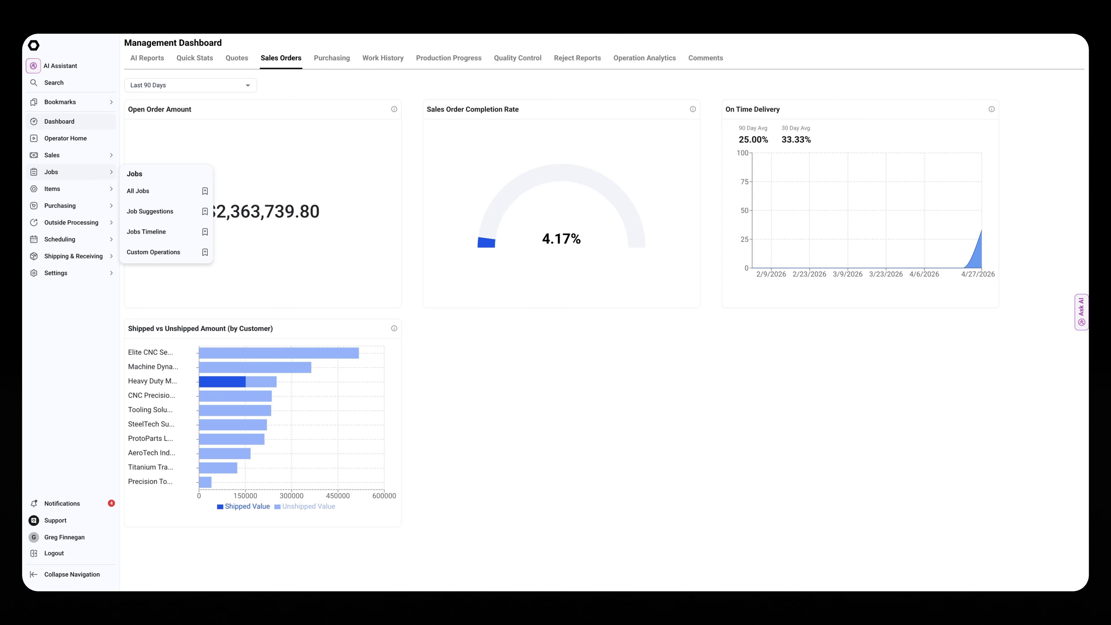
{"action": "mouse_move", "coordinate": [86, 158]}
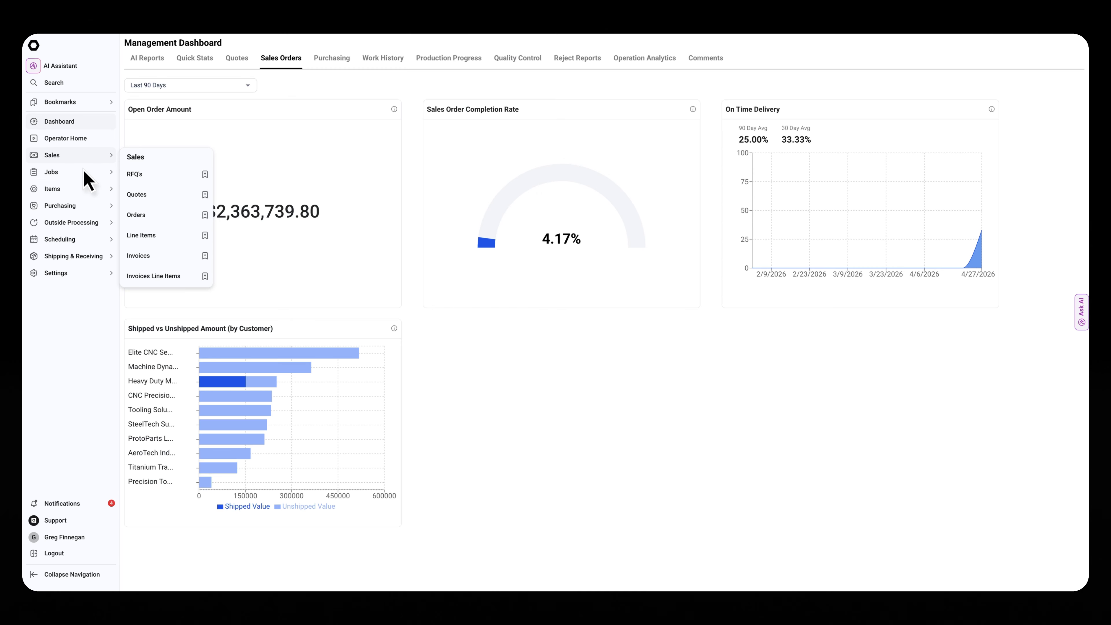
{"action": "left_click", "coordinate": [142, 221]}
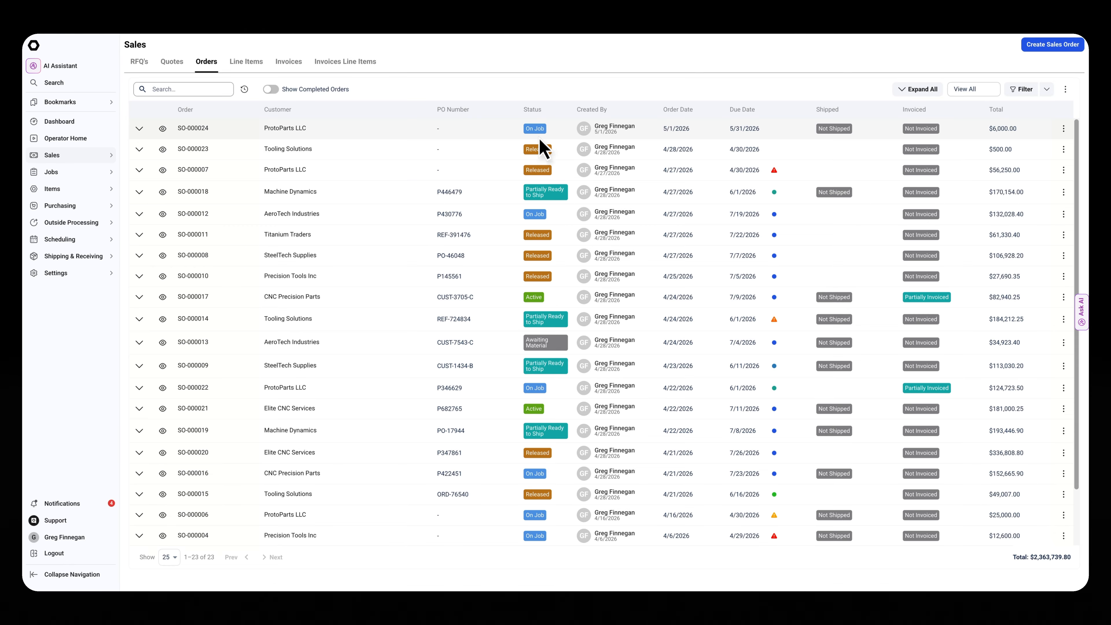